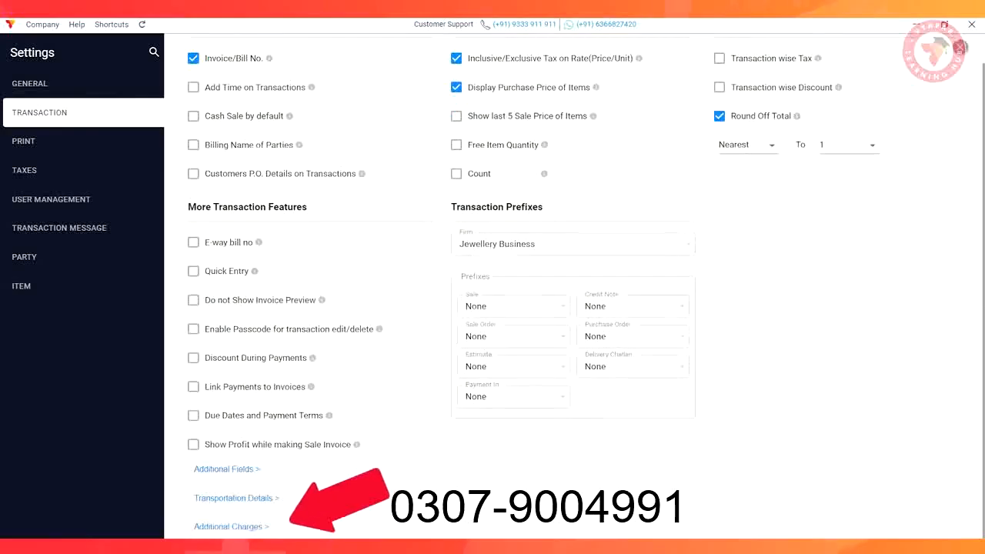
Step: Enable additional charges for transactions, turn on the first charge named "Wastage Deduction ( in Rs. )", and save the details
{"action": "left_click", "coordinate": [230, 527]}
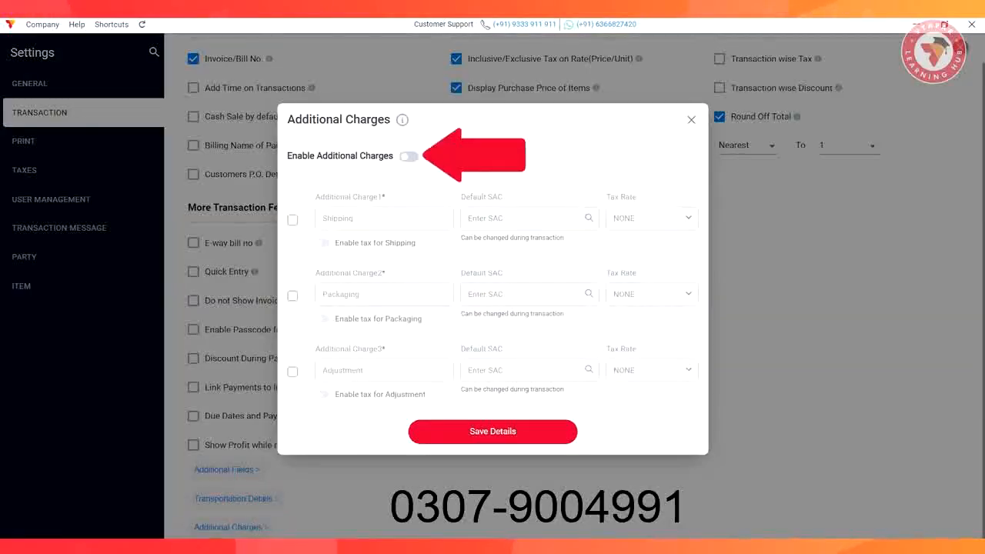
{"action": "left_click", "coordinate": [409, 156]}
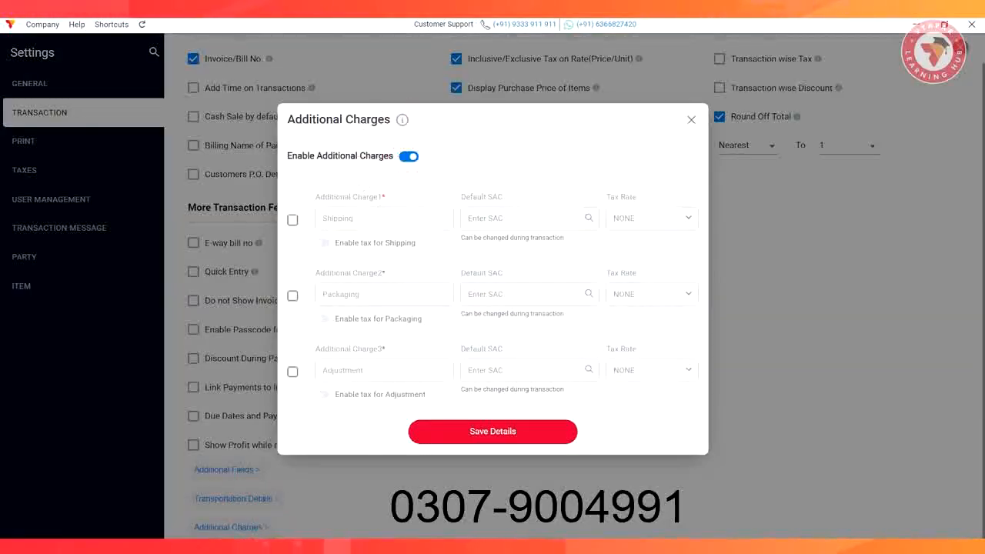
{"action": "left_click", "coordinate": [293, 220]}
{"action": "double_click", "coordinate": [338, 219]}
{"action": "type", "text": "Wastage Deduction in"}
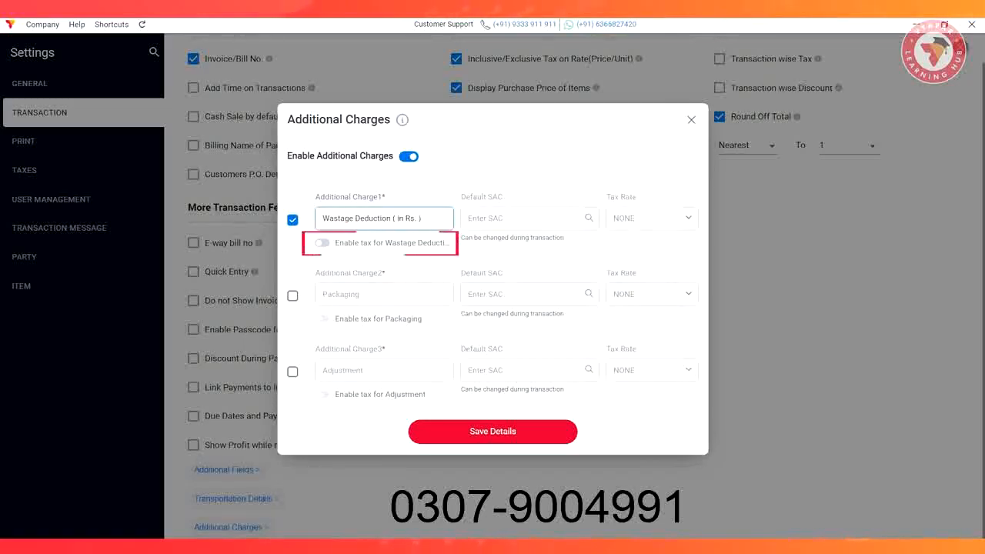
{"action": "left_click", "coordinate": [494, 431]}
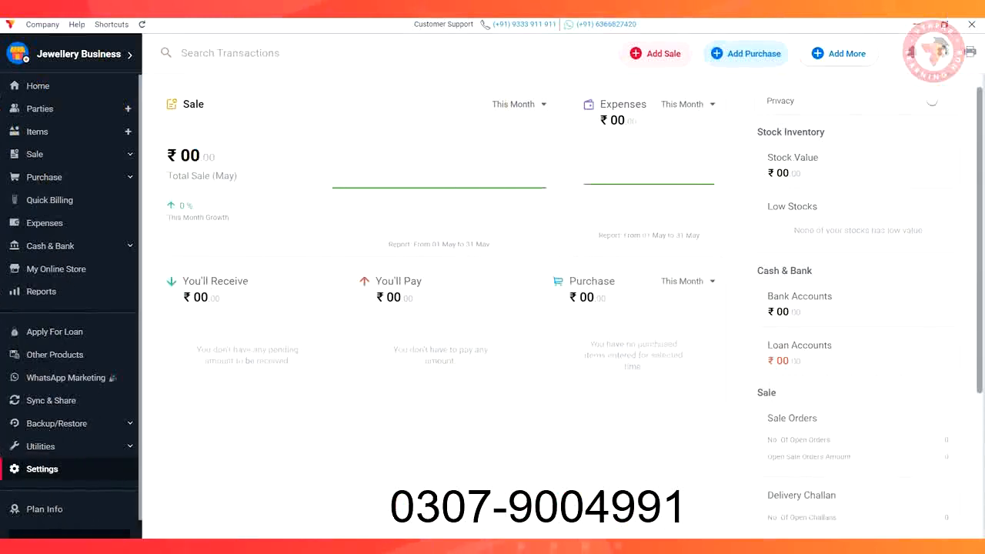
Step: Start a new product item named Gold Ring with HSN 32344 and GM as its unit
{"action": "left_click", "coordinate": [60, 132]}
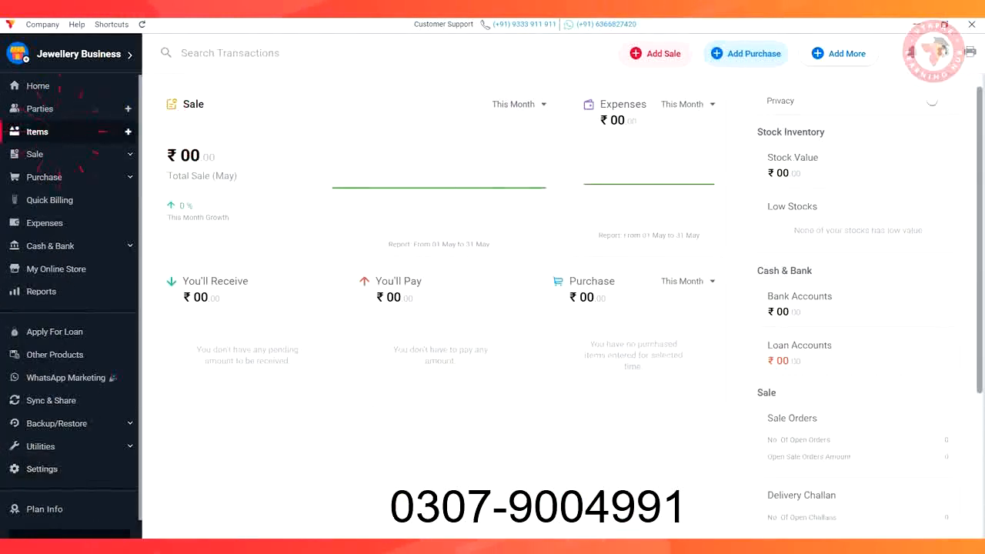
{"action": "type", "text": "Gold Ring"}
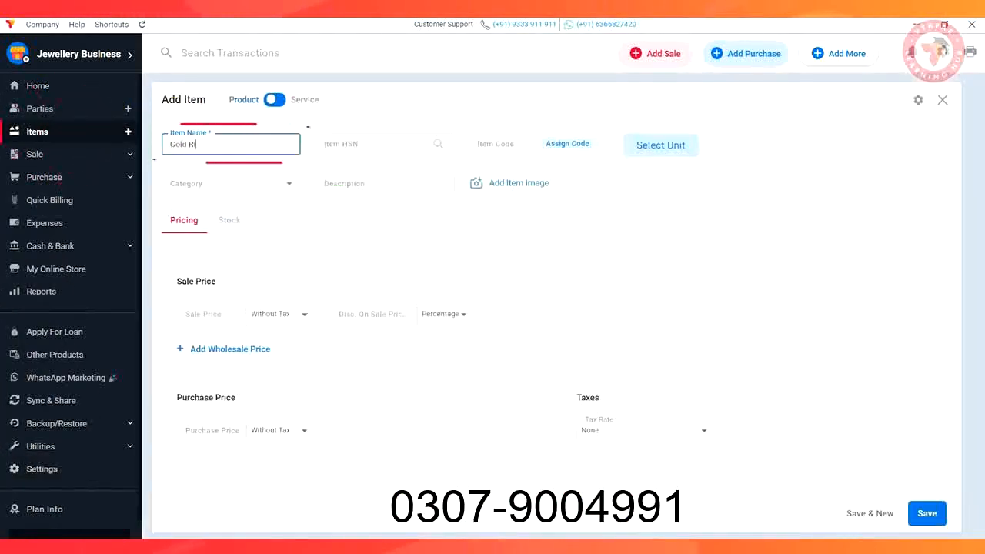
{"action": "left_click", "coordinate": [375, 144]}
{"action": "type", "text": "32344"}
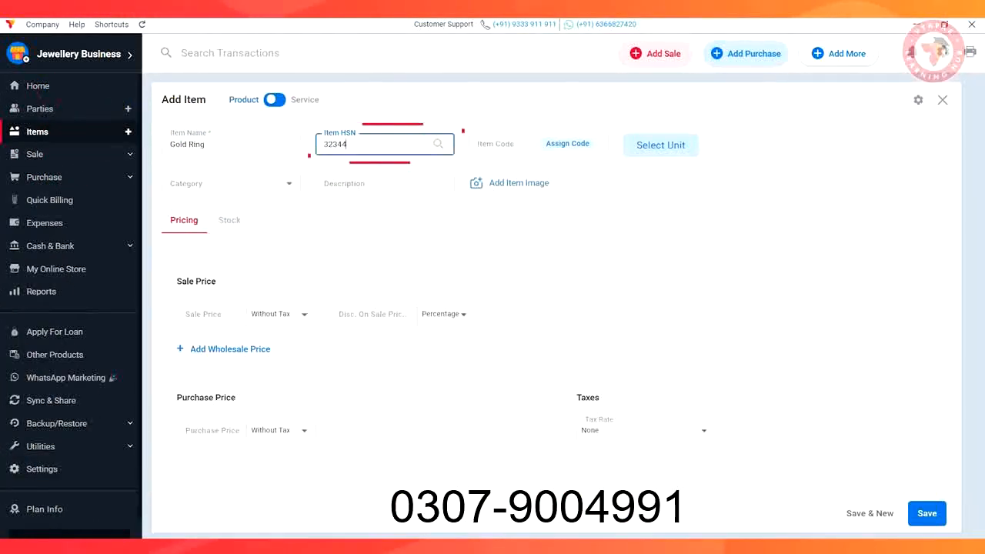
{"action": "left_click", "coordinate": [661, 144]}
{"action": "left_click", "coordinate": [426, 279]}
{"action": "left_click", "coordinate": [407, 391]}
{"action": "left_click", "coordinate": [598, 319]}
Step: Assign the Gold Ring to a new category named GOLD and enter 22 Carat as its description
{"action": "left_click", "coordinate": [197, 185]}
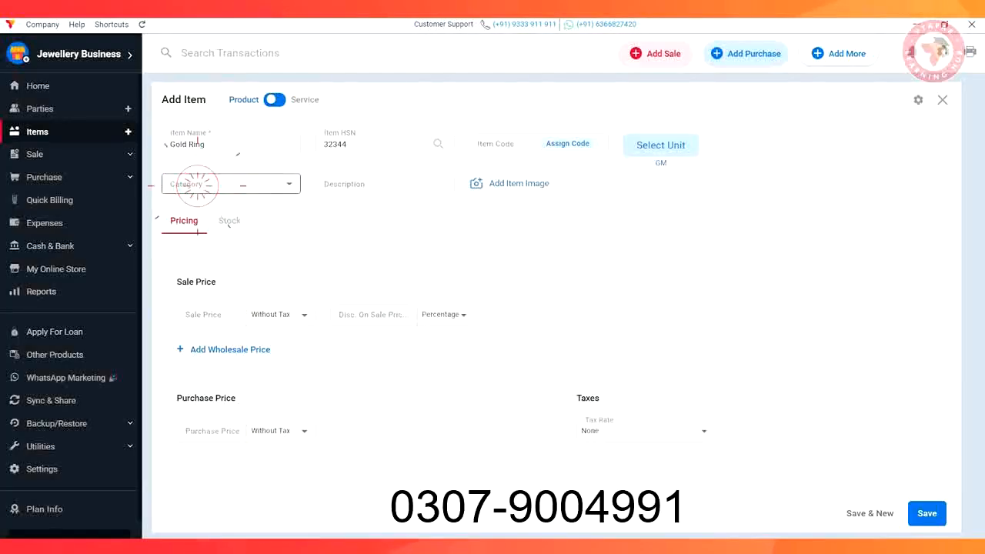
{"action": "left_click", "coordinate": [226, 212]}
{"action": "type", "text": "GOLD"}
{"action": "left_click", "coordinate": [492, 326]}
{"action": "left_click", "coordinate": [385, 184]}
{"action": "type", "text": "22"}
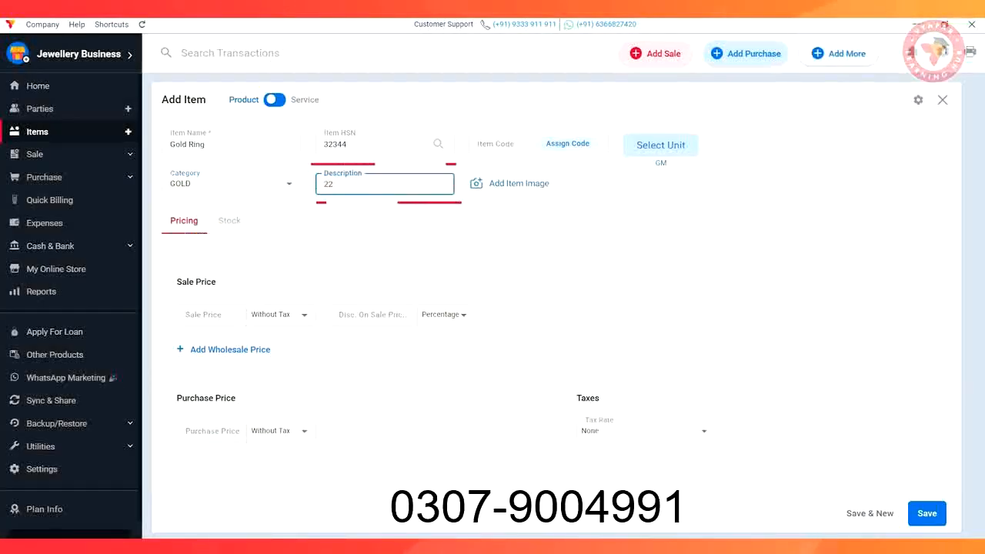
{"action": "type", "text": " Carat"}
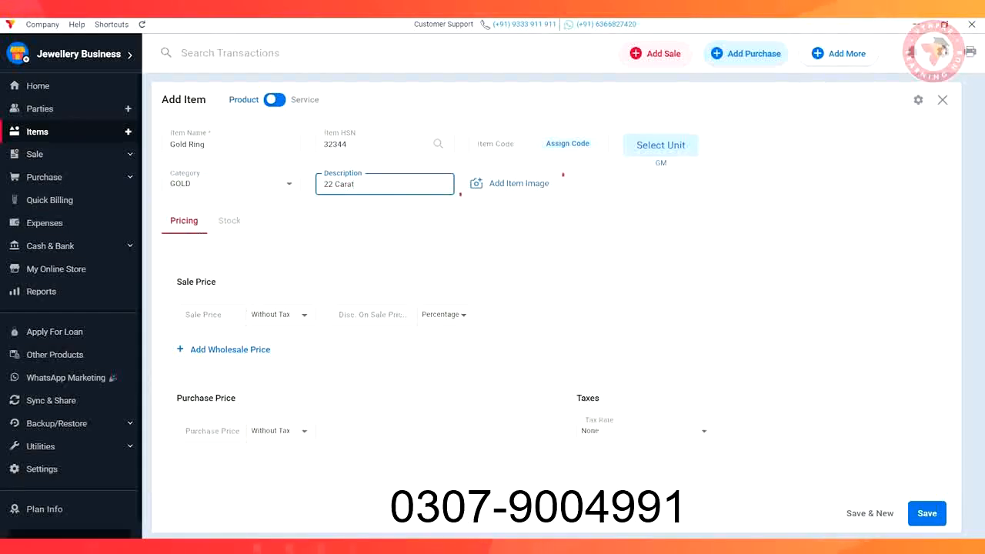
Step: Attach product photos to the Gold Ring, including images (12) and images (11) from Downloads, and save them
{"action": "left_click", "coordinate": [512, 183]}
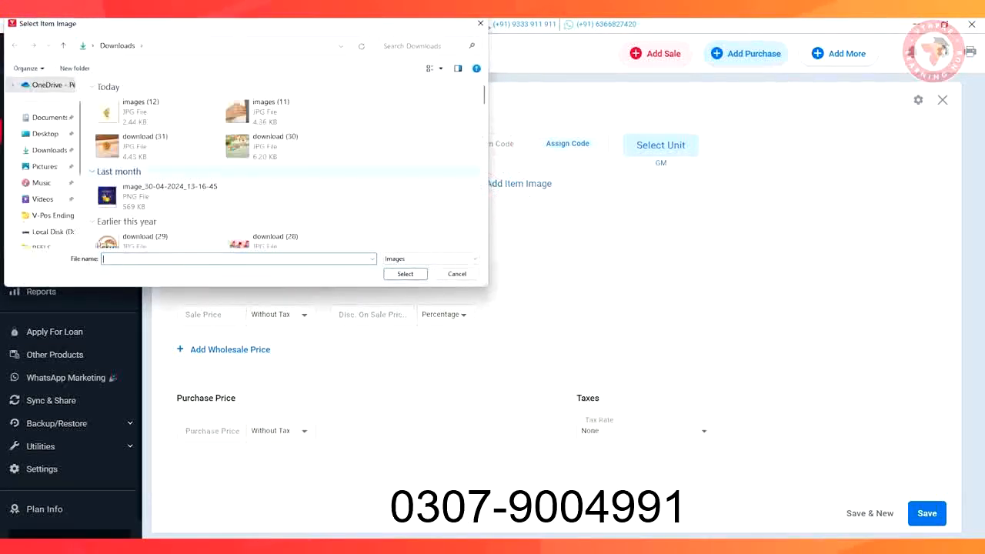
{"action": "double_click", "coordinate": [123, 112]}
{"action": "left_click", "coordinate": [668, 443]}
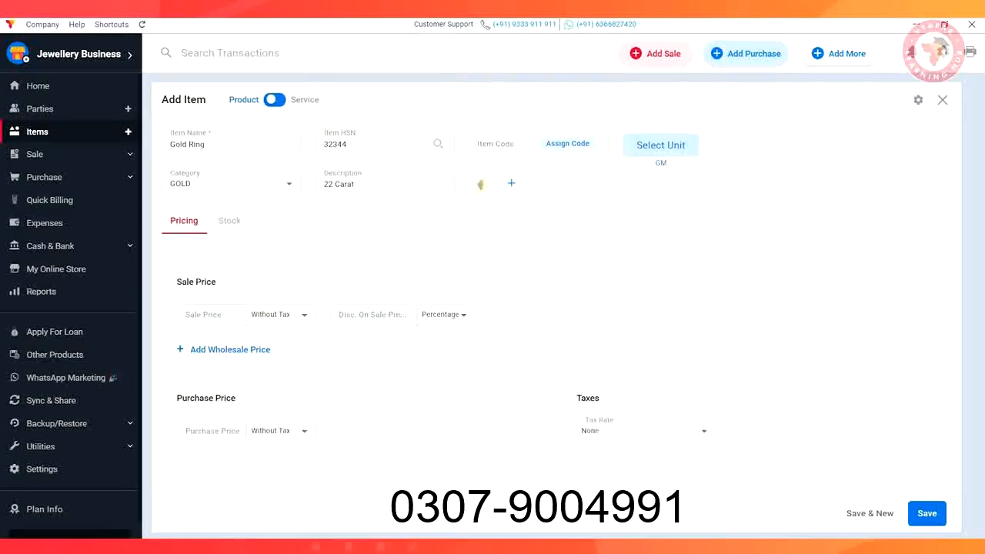
{"action": "left_click", "coordinate": [512, 183]}
{"action": "double_click", "coordinate": [261, 108]}
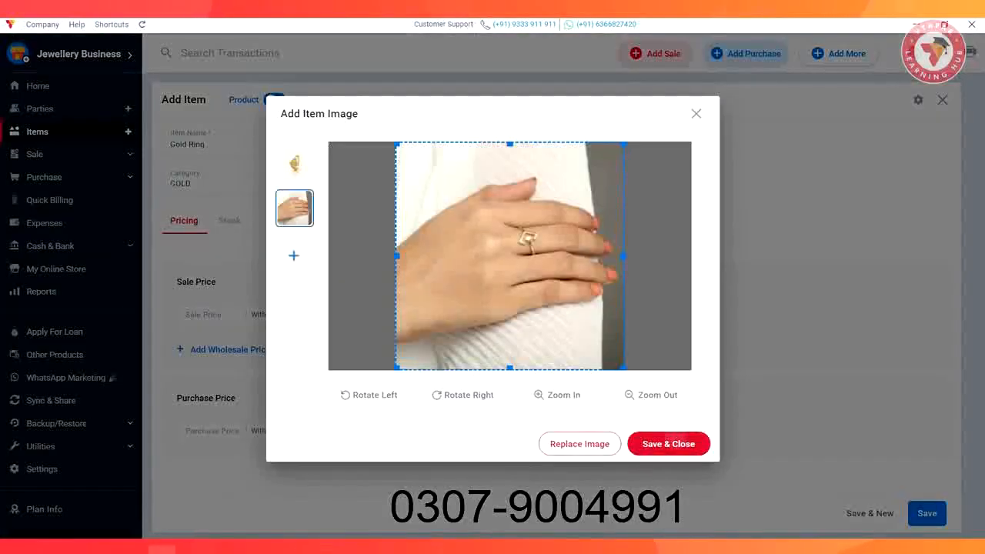
{"action": "left_click", "coordinate": [668, 443]}
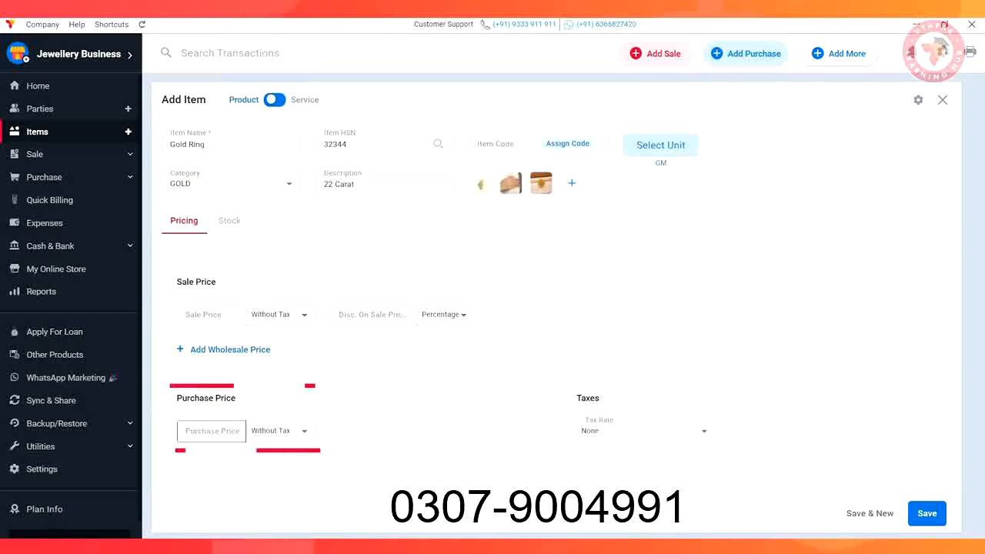
Step: Set the Gold Ring's purchase price to 15000 without tax and choose its tax rate
{"action": "left_click", "coordinate": [211, 431]}
{"action": "type", "text": "15000"}
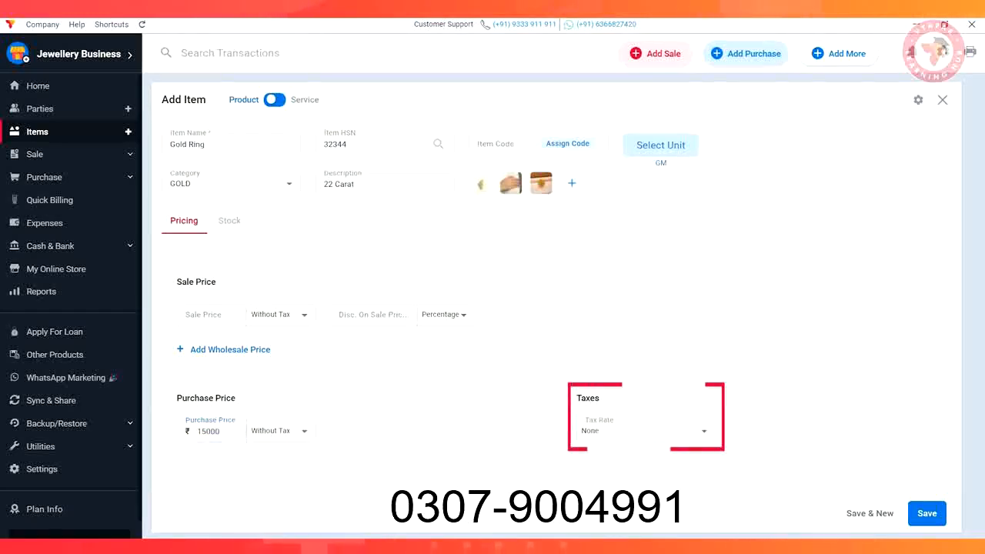
{"action": "left_click", "coordinate": [613, 430]}
{"action": "left_click", "coordinate": [613, 469]}
Step: Set the Gold Ring's opening stock quantity to 3 at a price of 15000
{"action": "left_click", "coordinate": [230, 221]}
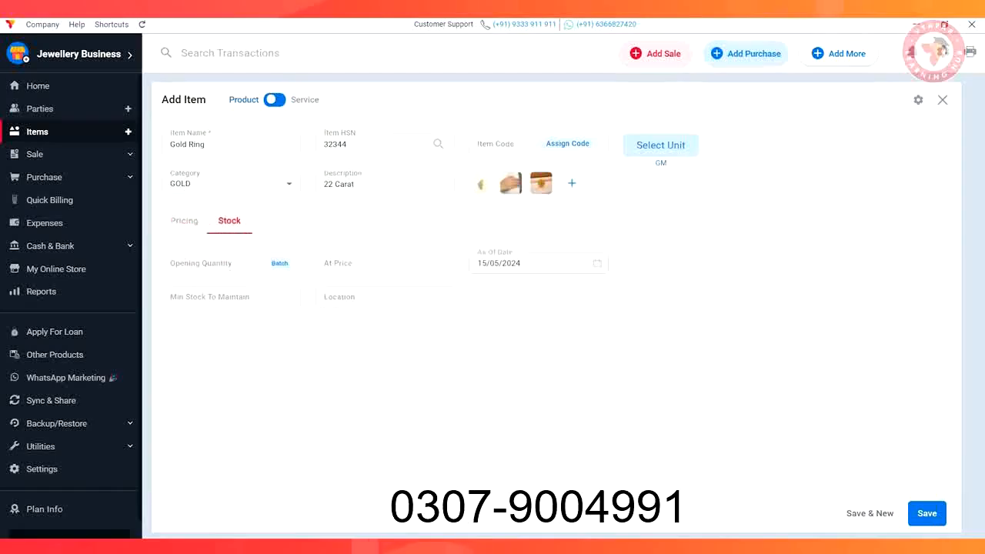
{"action": "left_click", "coordinate": [216, 263]}
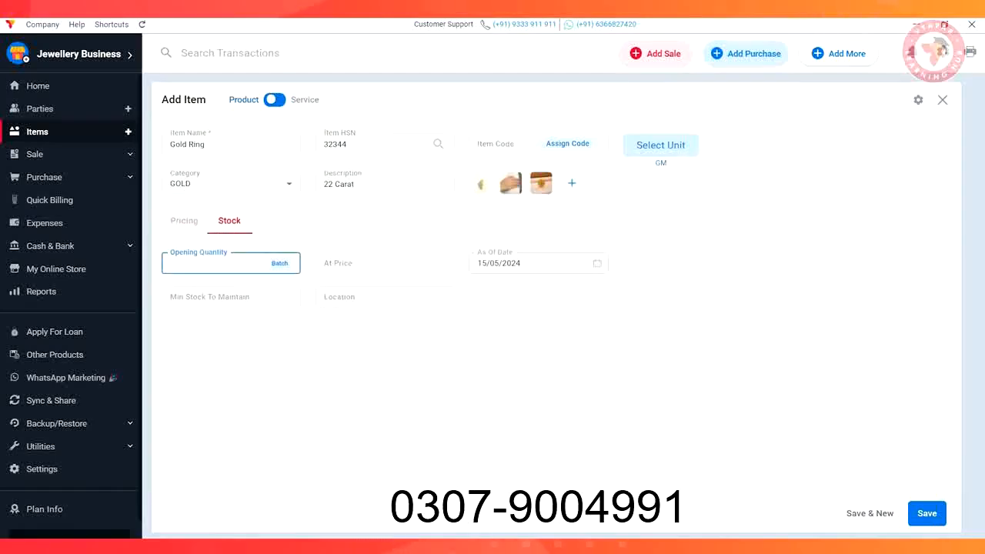
{"action": "type", "text": "3"}
{"action": "key", "text": "Tab"}
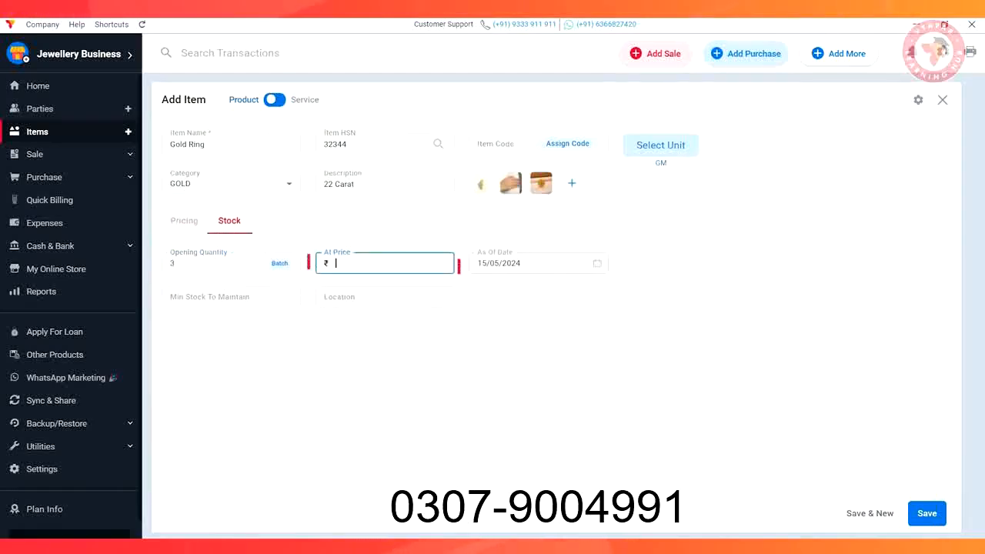
{"action": "type", "text": "15000"}
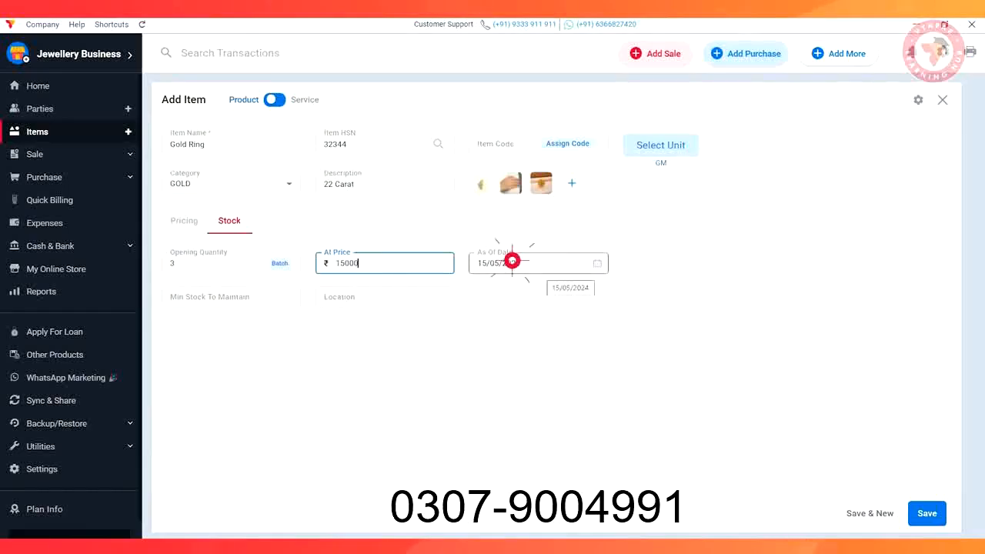
Step: Set the minimum stock to maintain to 1 and the location to XYZ, and save the item
{"action": "left_click", "coordinate": [231, 297]}
{"action": "type", "text": "1"}
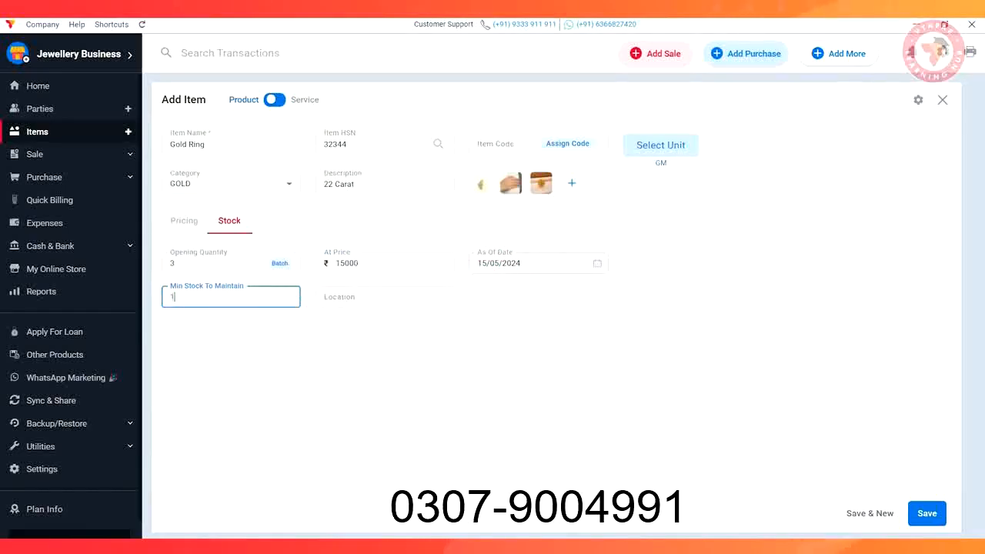
{"action": "left_click", "coordinate": [339, 370]}
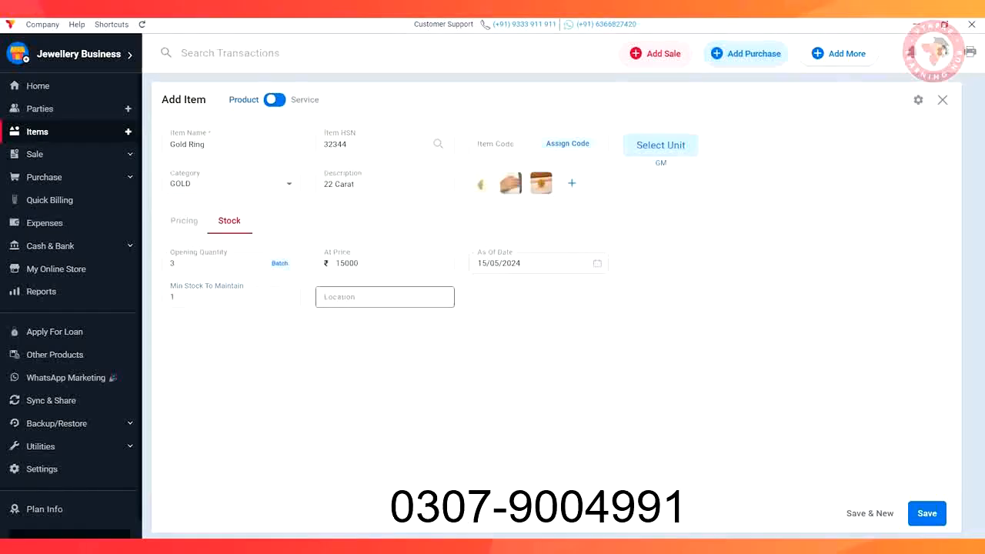
{"action": "left_click", "coordinate": [384, 297]}
{"action": "type", "text": "XYZ"}
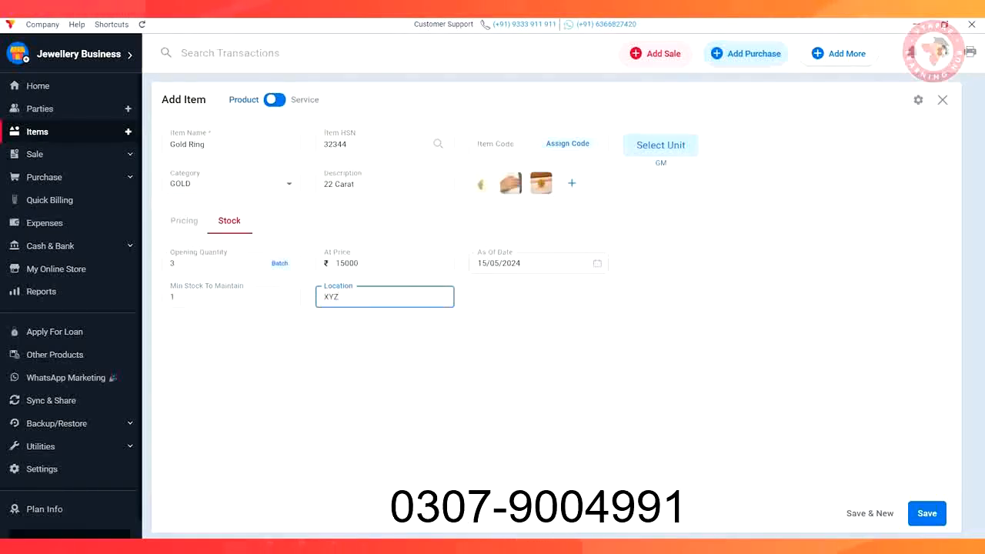
{"action": "left_click", "coordinate": [927, 514]}
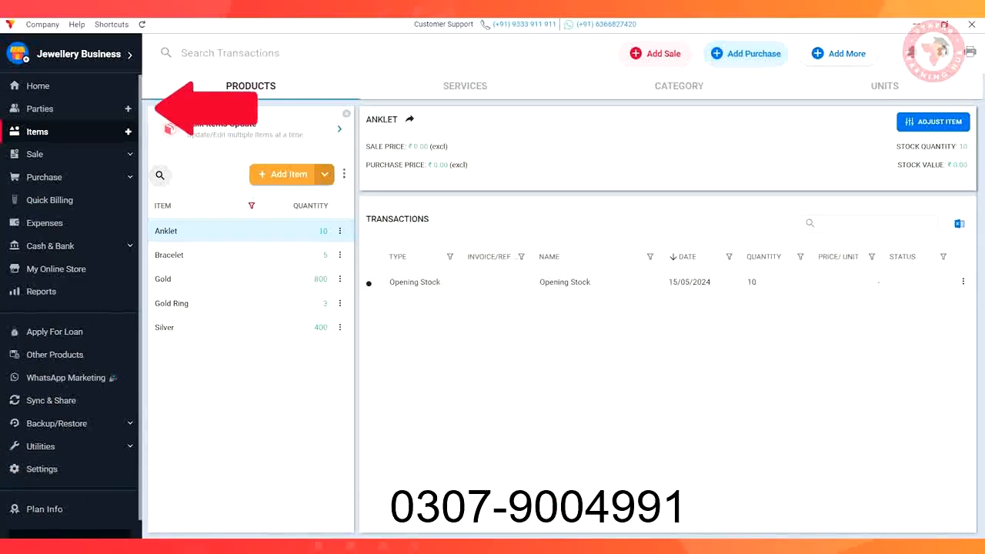
Step: Start adding the first party and enter the customer's name, phone number and billing address
{"action": "left_click", "coordinate": [50, 108]}
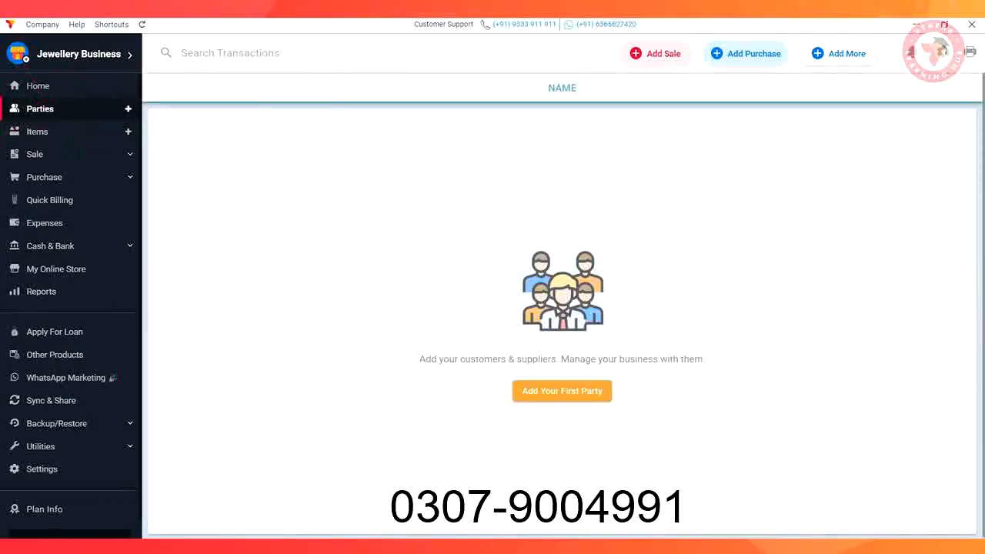
{"action": "left_click", "coordinate": [562, 391]}
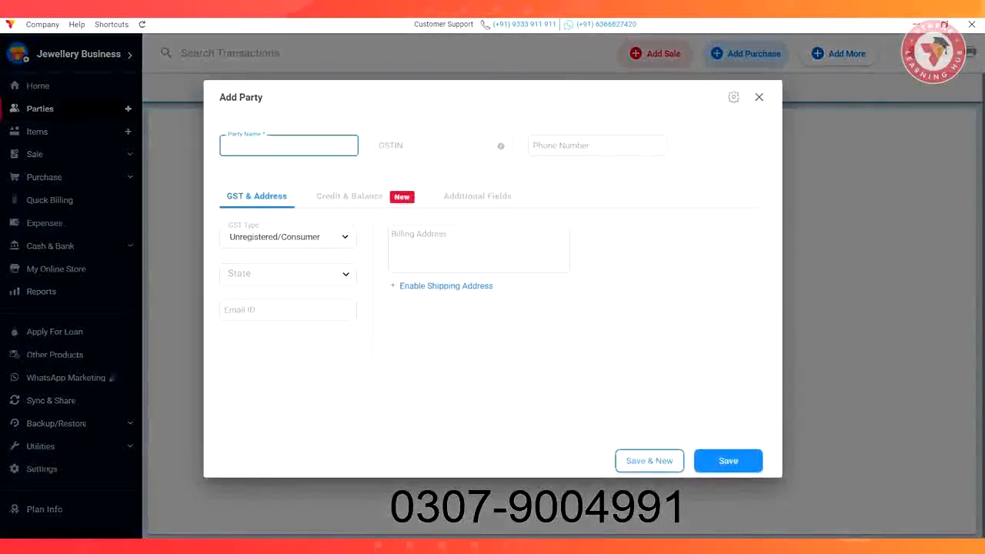
{"action": "type", "text": "Karishma"}
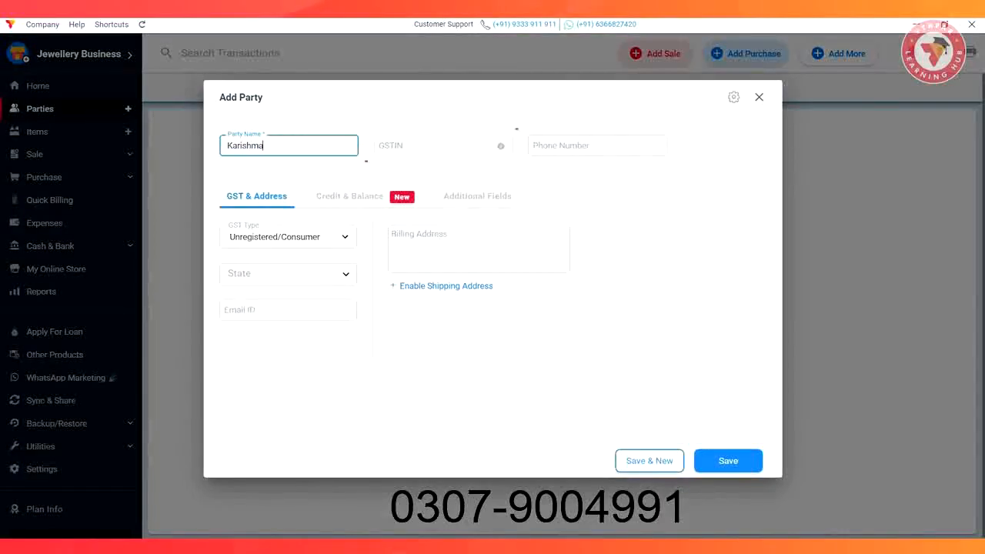
{"action": "left_click", "coordinate": [597, 146]}
{"action": "type", "text": "93"}
{"action": "left_click", "coordinate": [479, 246]}
{"action": "type", "text": "HSR layout, Bangalore"}
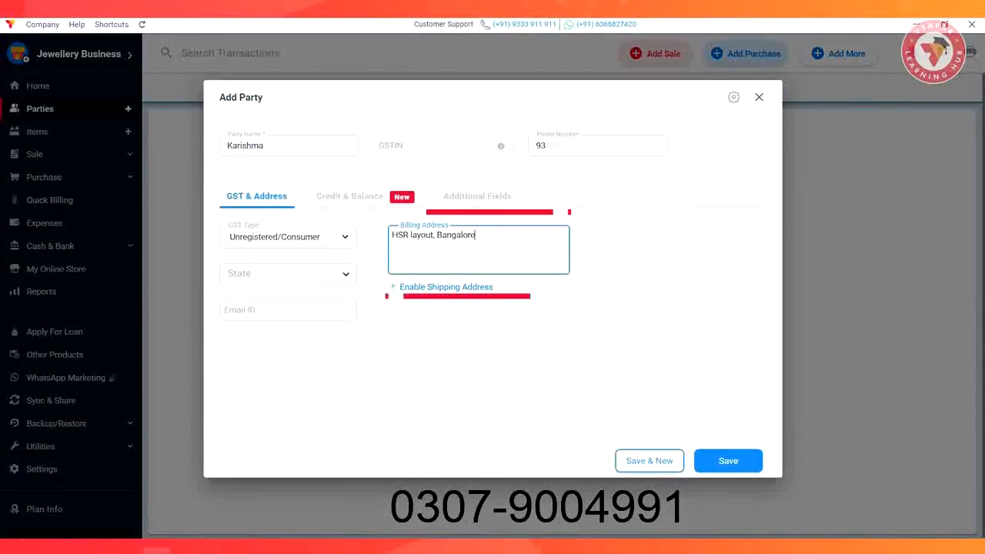
Step: Give the party a custom credit limit of 10000 and enable its first additional field
{"action": "left_click", "coordinate": [356, 197]}
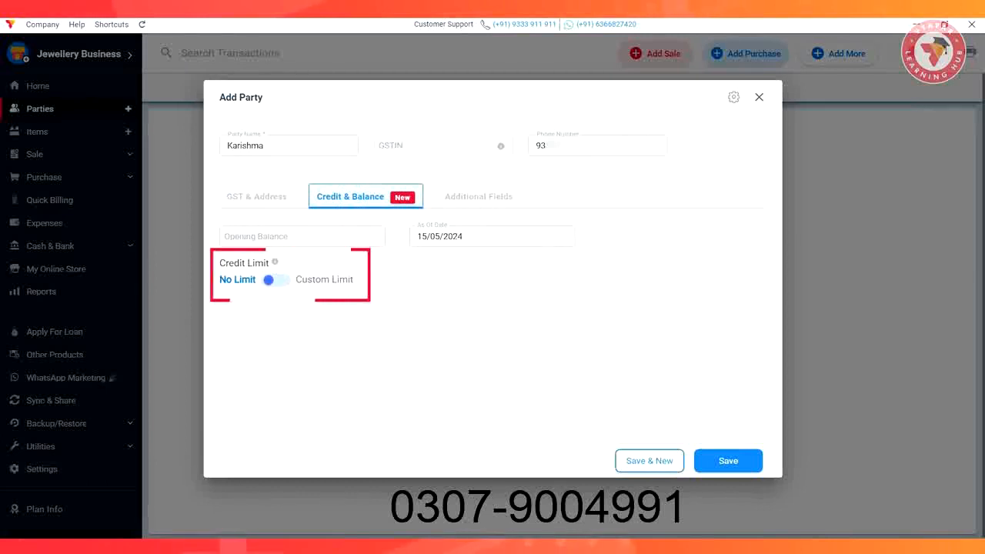
{"action": "left_click", "coordinate": [302, 236]}
{"action": "left_click", "coordinate": [275, 279]}
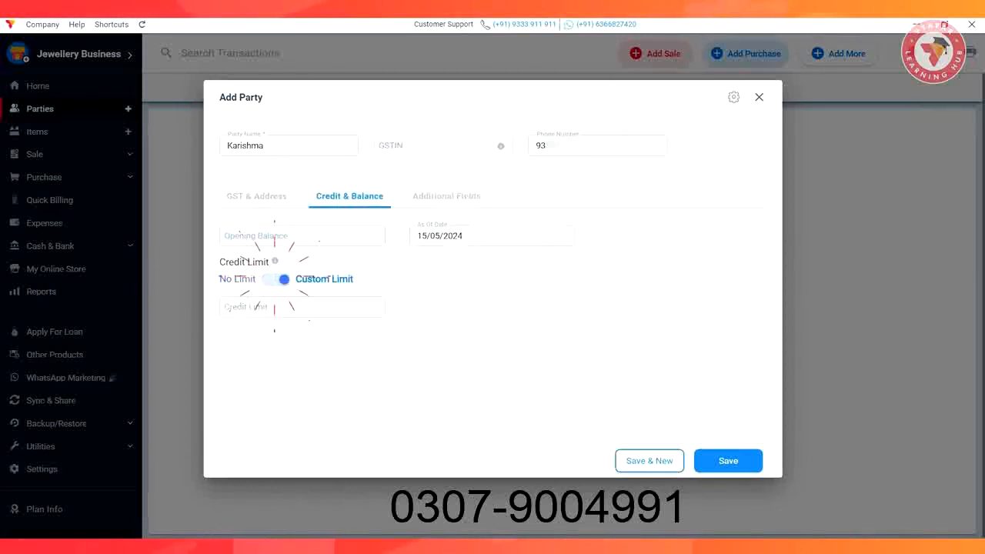
{"action": "type", "text": "10000"}
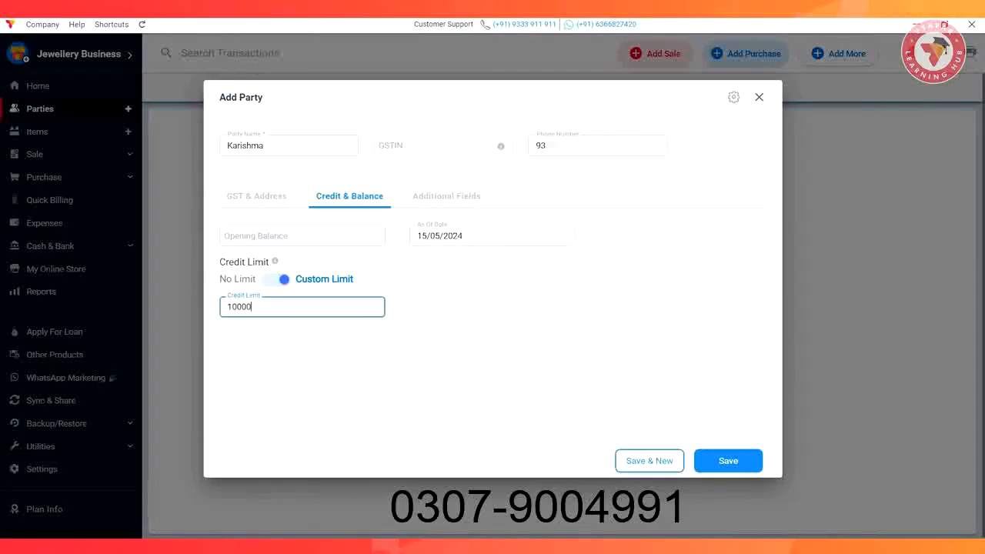
{"action": "left_click", "coordinate": [444, 196]}
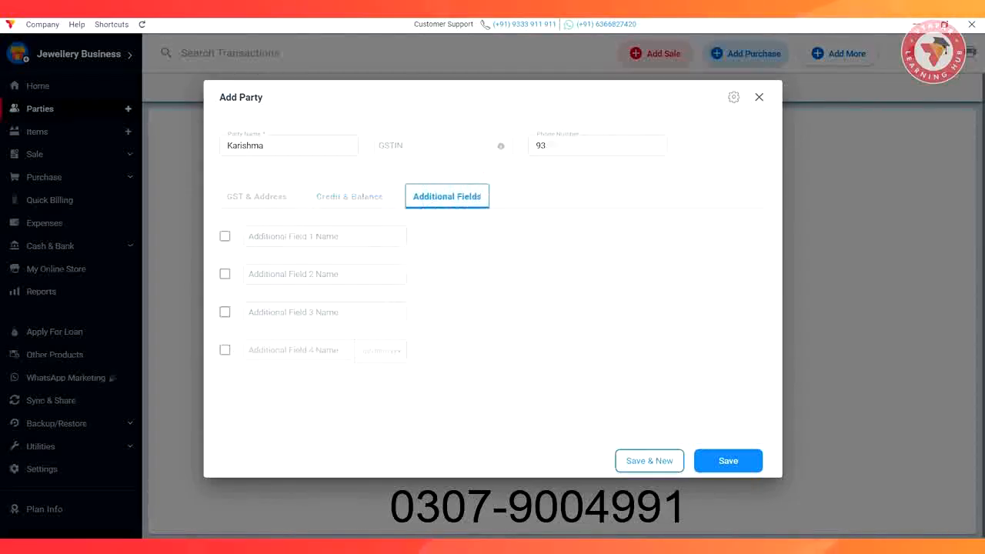
{"action": "left_click", "coordinate": [225, 235]}
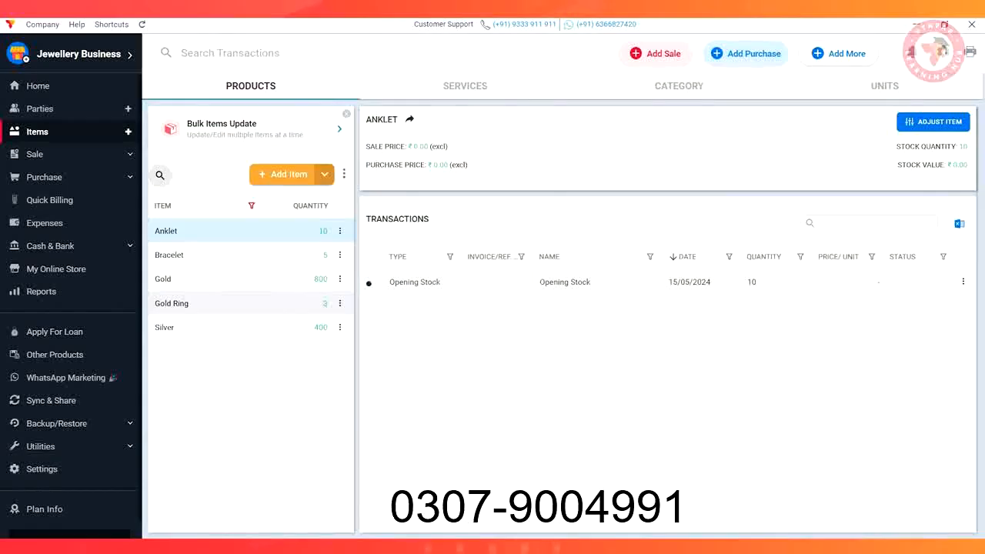
Step: Reduce the Gold item's stock by 10 Gm at a price of 65000 with the details "Personal use", and save the adjustment
{"action": "left_click", "coordinate": [184, 278]}
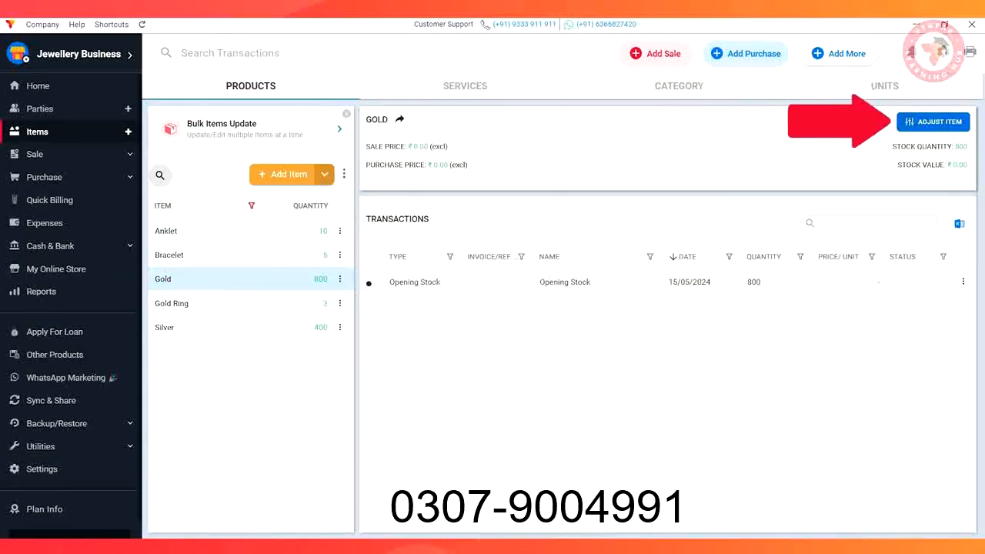
{"action": "left_click", "coordinate": [932, 121]}
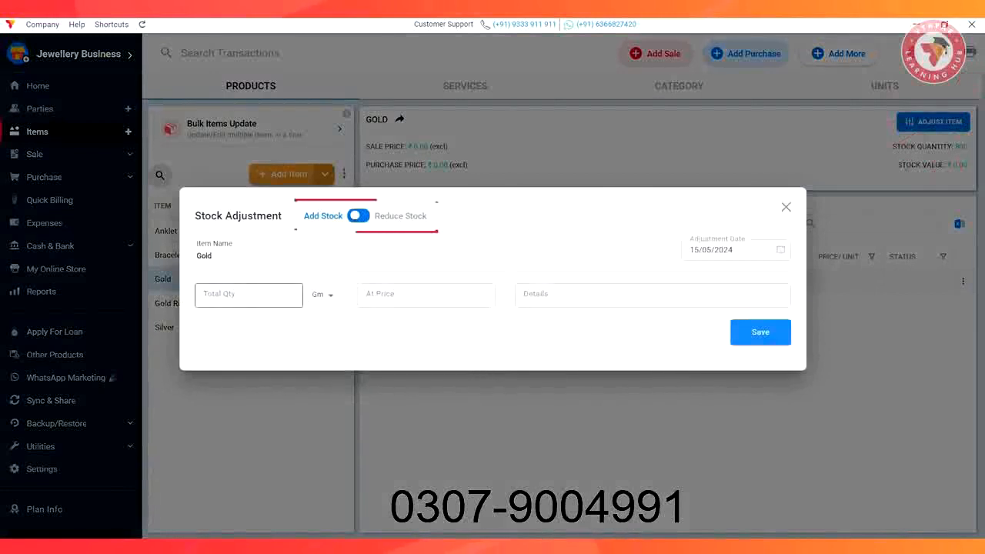
{"action": "left_click", "coordinate": [249, 296]}
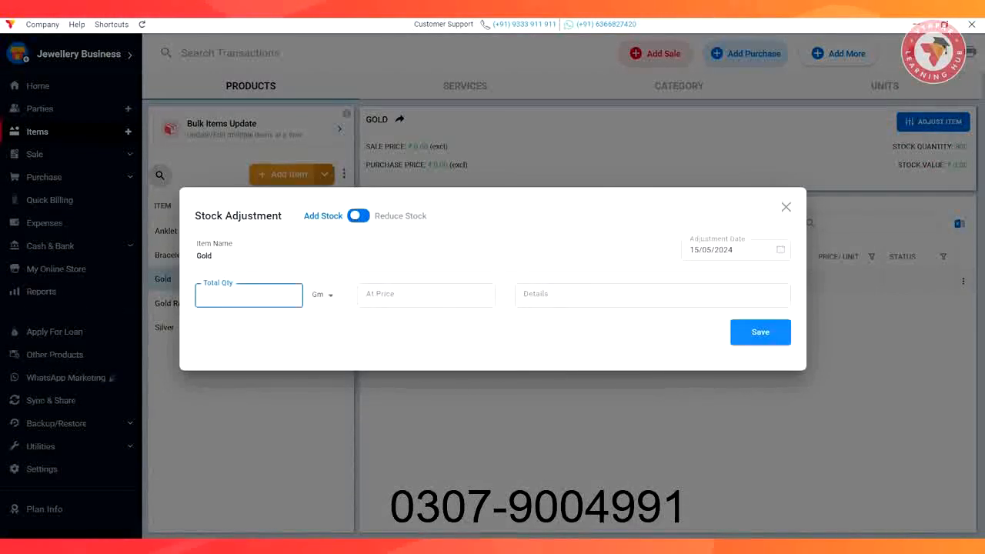
{"action": "left_click", "coordinate": [358, 216]}
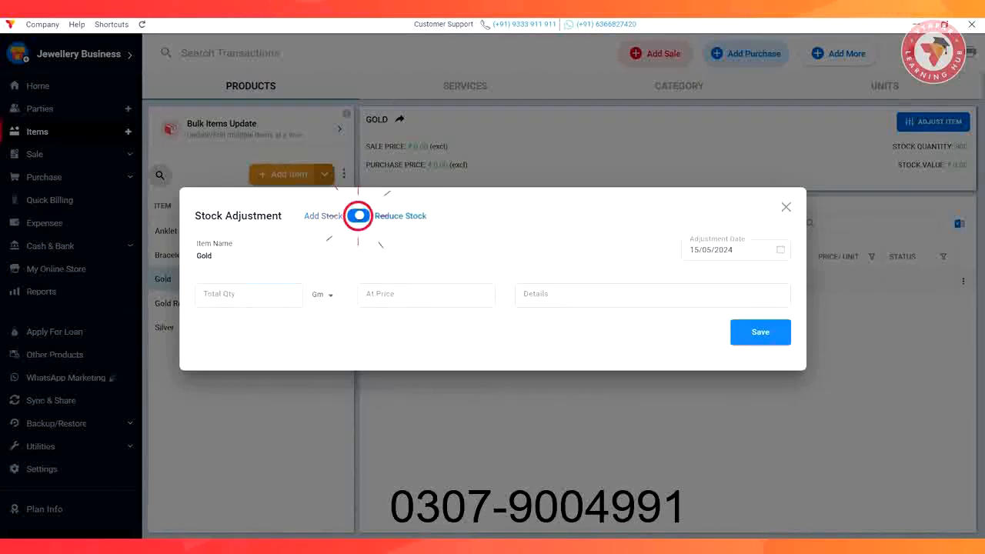
{"action": "left_click", "coordinate": [249, 296]}
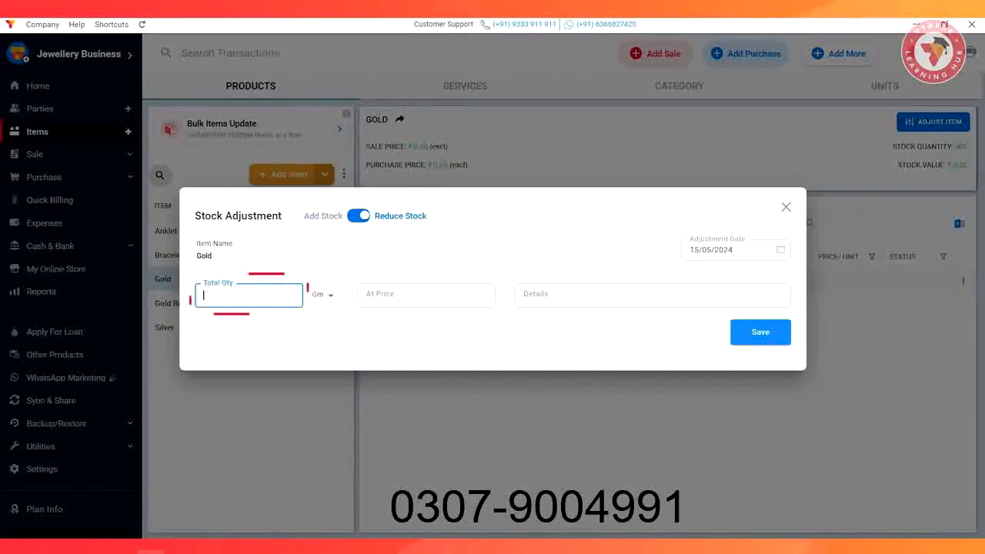
{"action": "type", "text": "10"}
{"action": "left_click", "coordinate": [427, 296]}
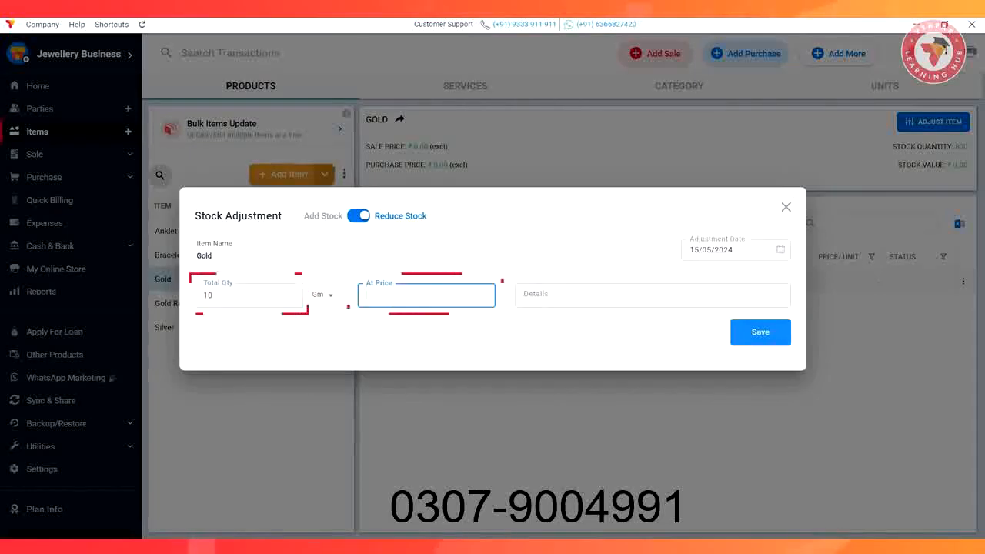
{"action": "type", "text": "65000"}
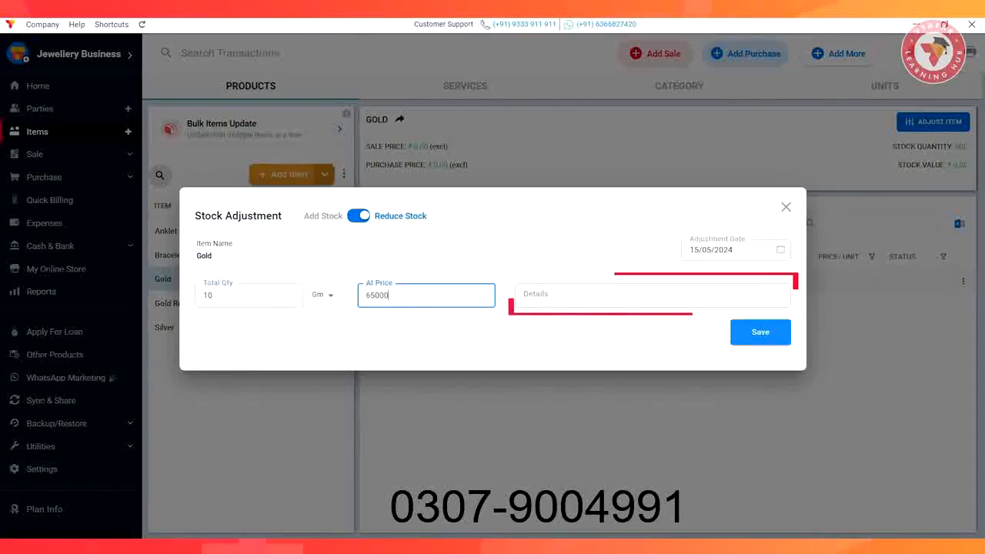
{"action": "left_click", "coordinate": [653, 296]}
{"action": "type", "text": "Personal use"}
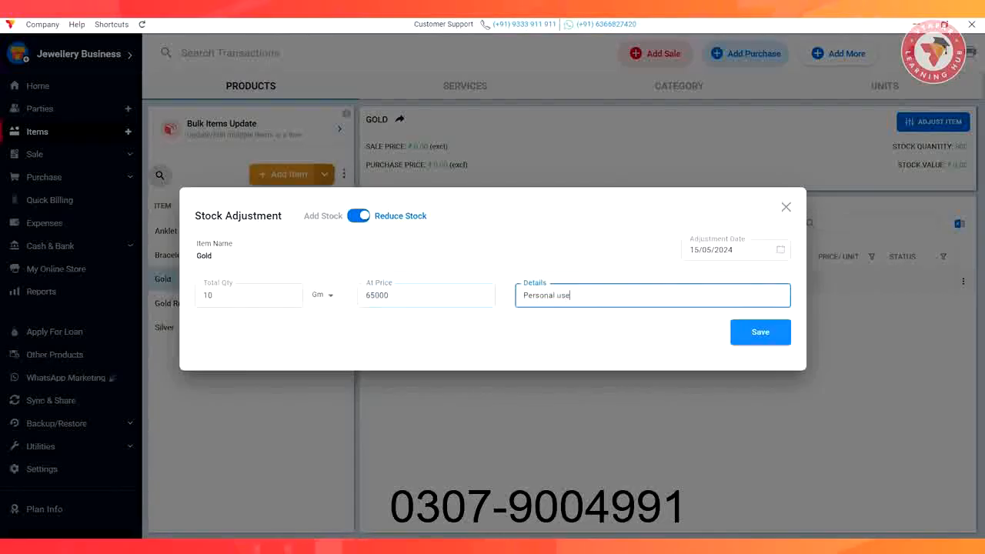
{"action": "left_click", "coordinate": [750, 331]}
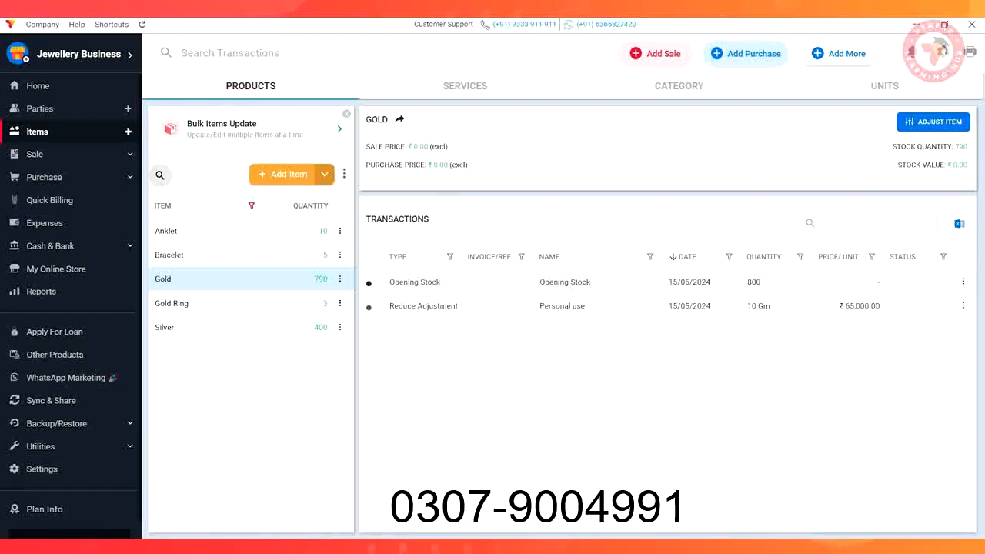
Step: Start a new sale and add a new party with the customer's name, phone number and billing address, saving the party
{"action": "left_click", "coordinate": [655, 53]}
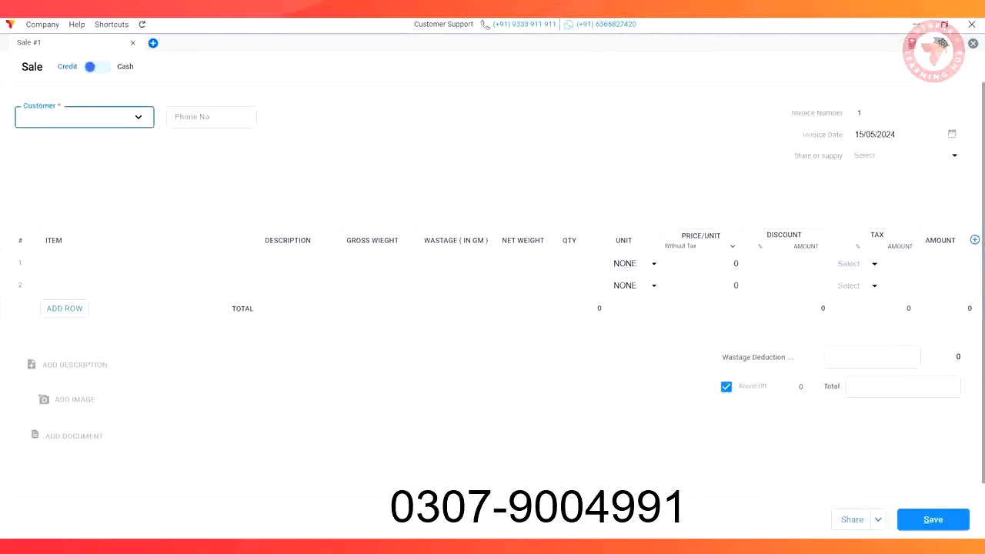
{"action": "left_click", "coordinate": [83, 117]}
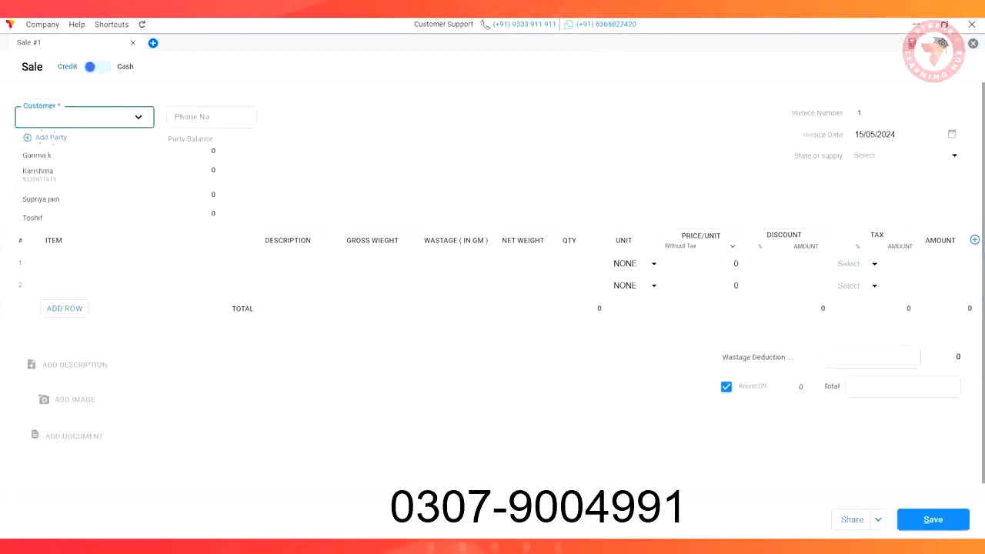
{"action": "left_click", "coordinate": [49, 137]}
{"action": "left_click", "coordinate": [597, 145]}
{"action": "type", "text": "933"}
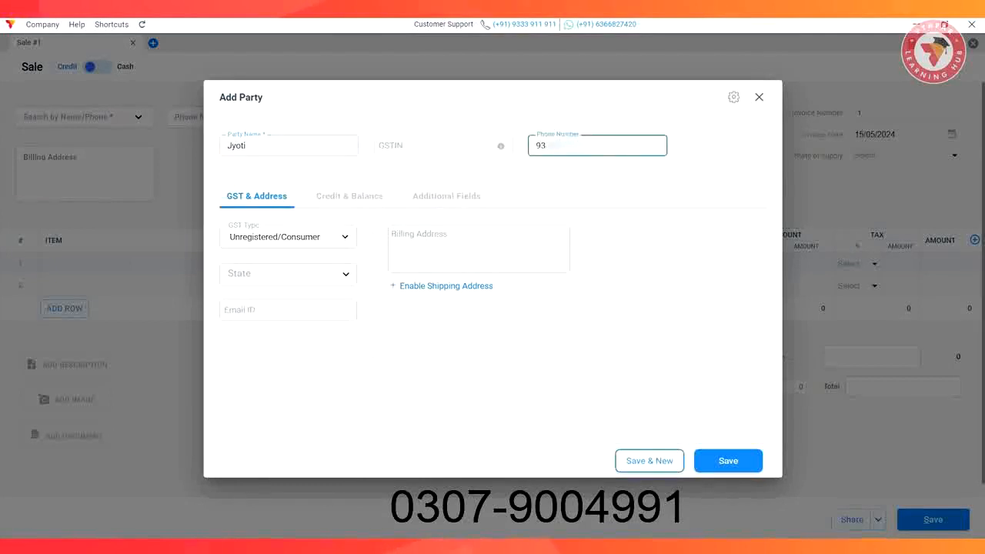
{"action": "left_click", "coordinate": [478, 249]}
{"action": "type", "text": "Gujrat"}
{"action": "left_click", "coordinate": [727, 460]}
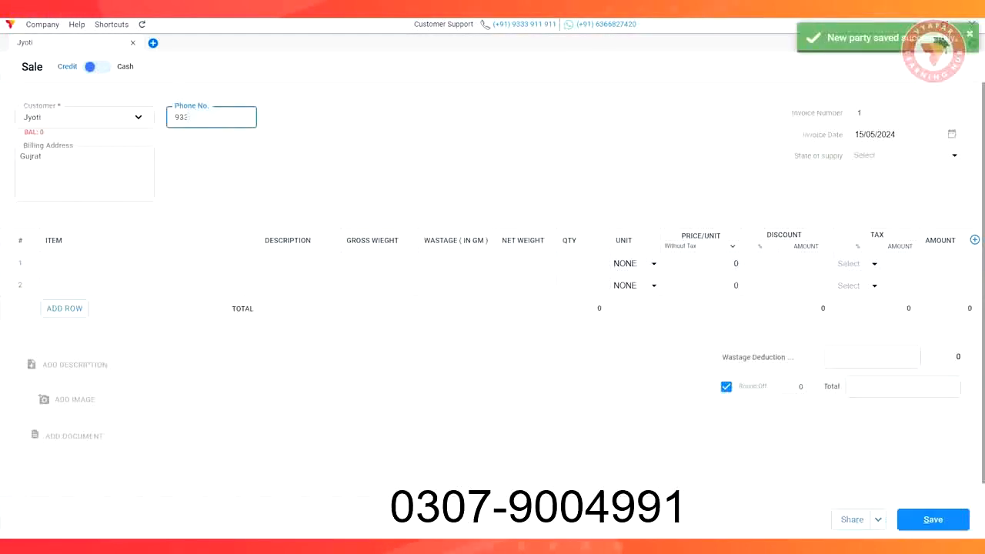
Step: Add Gold Ring as the first sale item and extend its 22 Carat description with ", rate per gm - 6780"
{"action": "left_click", "coordinate": [88, 264]}
{"action": "left_click", "coordinate": [69, 367]}
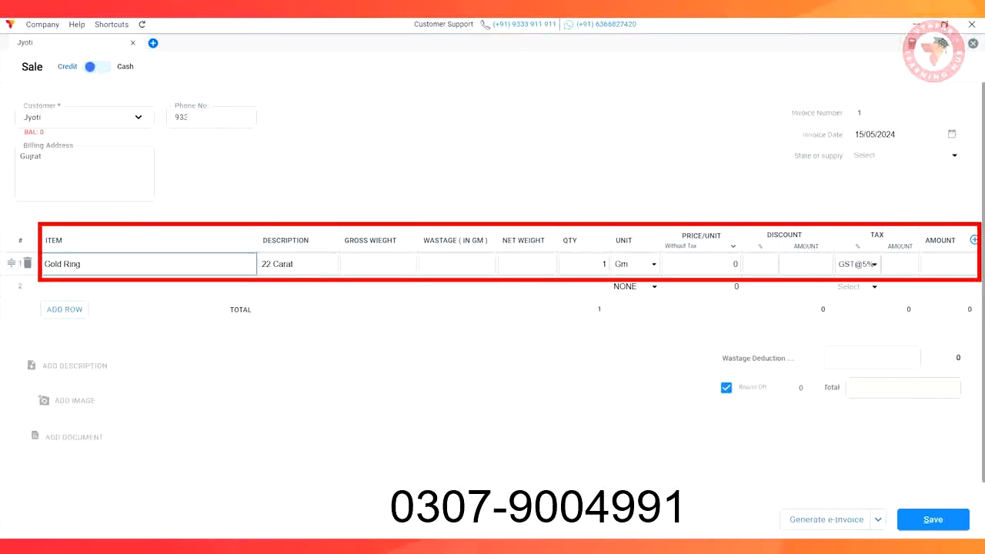
{"action": "left_click", "coordinate": [294, 264]}
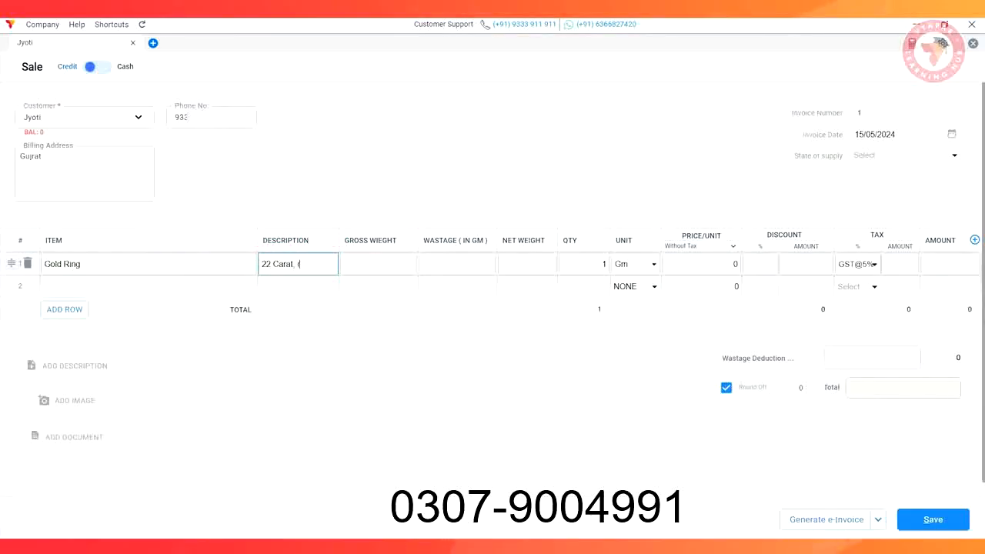
{"action": "type", "text": ", rate per gm"}
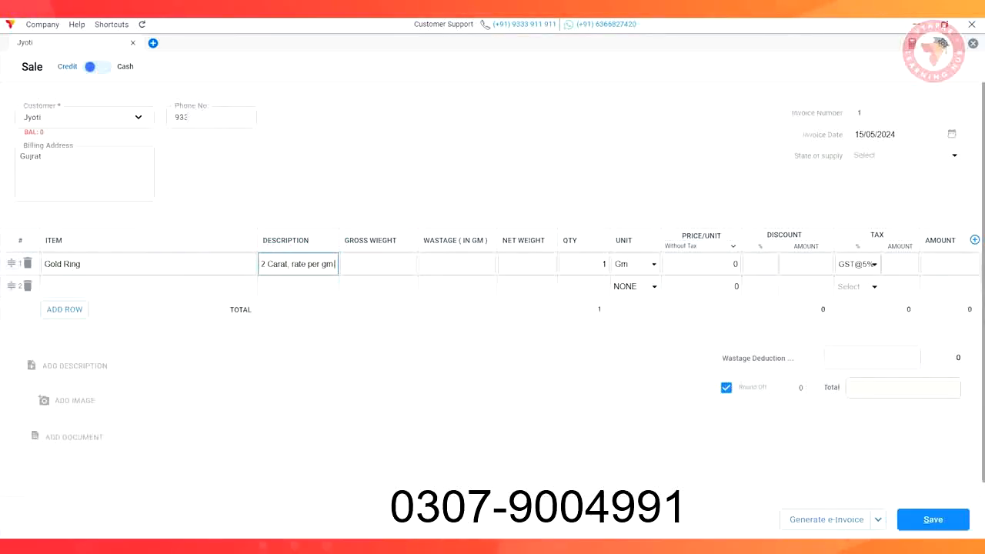
{"action": "type", "text": " - 6780"}
Step: Enter the Gold Ring's gross weight as 10, wastage as 2gm and net weight as 8gm
{"action": "left_click", "coordinate": [379, 264]}
{"action": "type", "text": "10"}
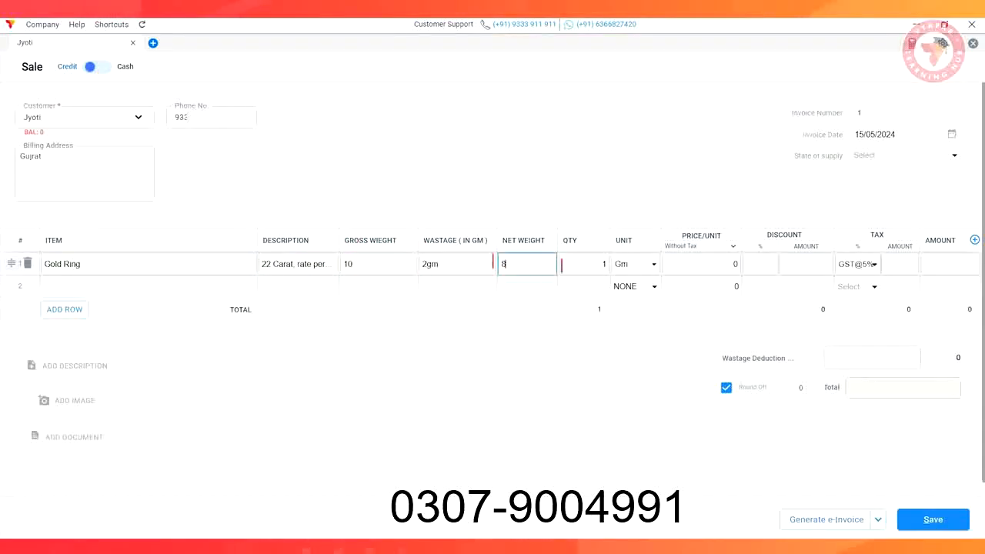
{"action": "type", "text": "gm"}
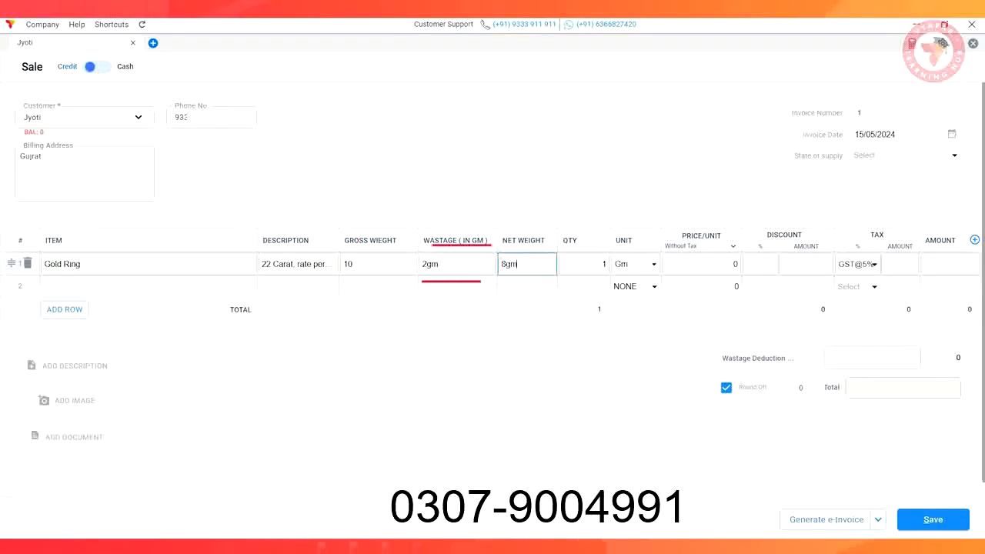
Step: Set the Gold Ring's quantity to 8 Gm and its price per unit to 6785 without tax
{"action": "key", "text": "Tab"}
{"action": "type", "text": "8"}
{"action": "key", "text": "Tab"}
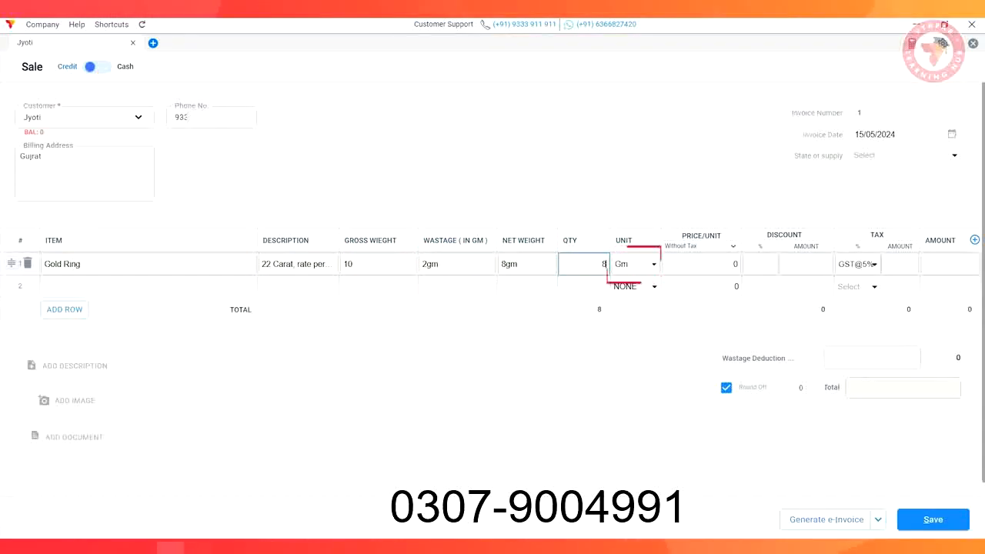
{"action": "key", "text": "Tab"}
{"action": "type", "text": "6785"}
{"action": "key", "text": "Return"}
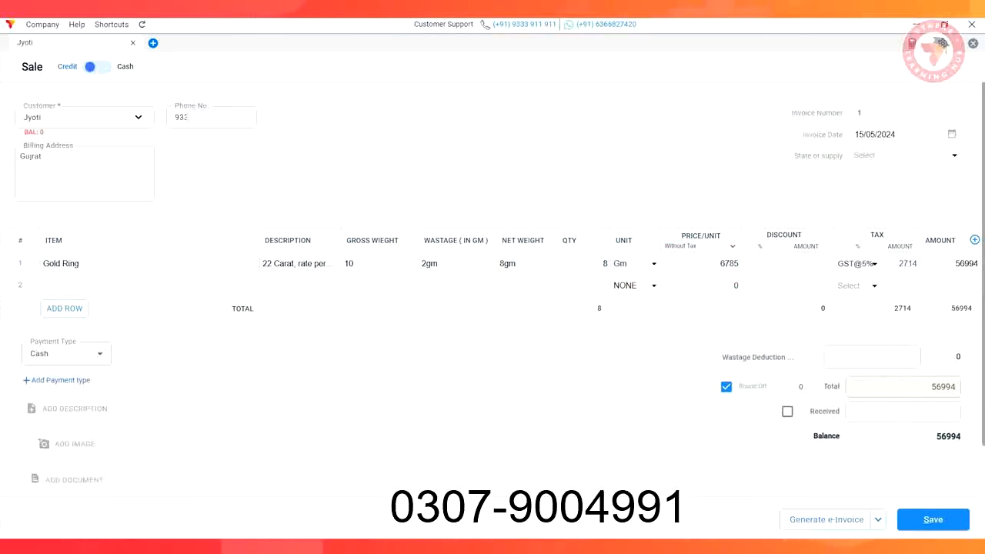
{"action": "left_click", "coordinate": [710, 263]}
{"action": "key", "text": "Return"}
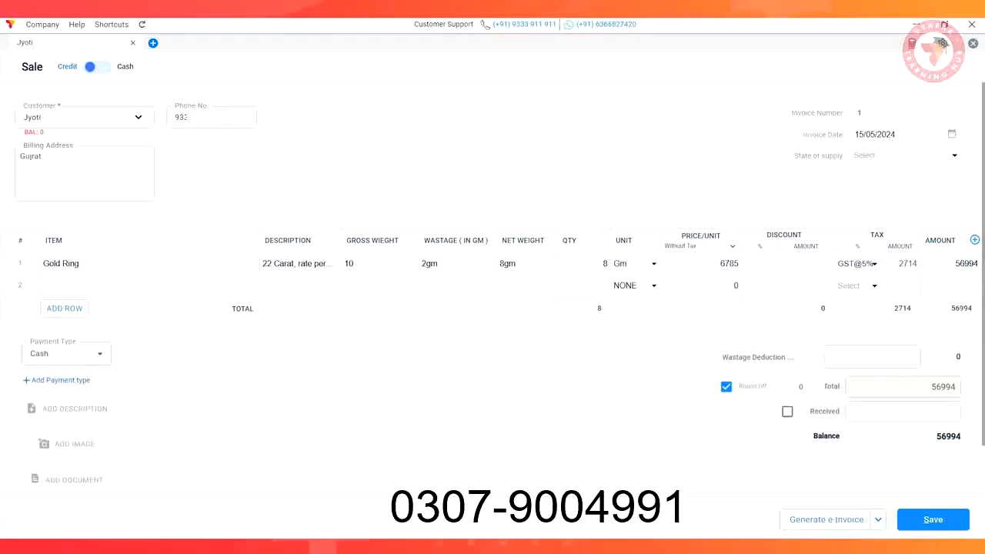
Step: Add Making Charges as the second sale item with the description "Change in new design" and a price of 2000
{"action": "left_click", "coordinate": [88, 285]}
{"action": "left_click", "coordinate": [75, 394]}
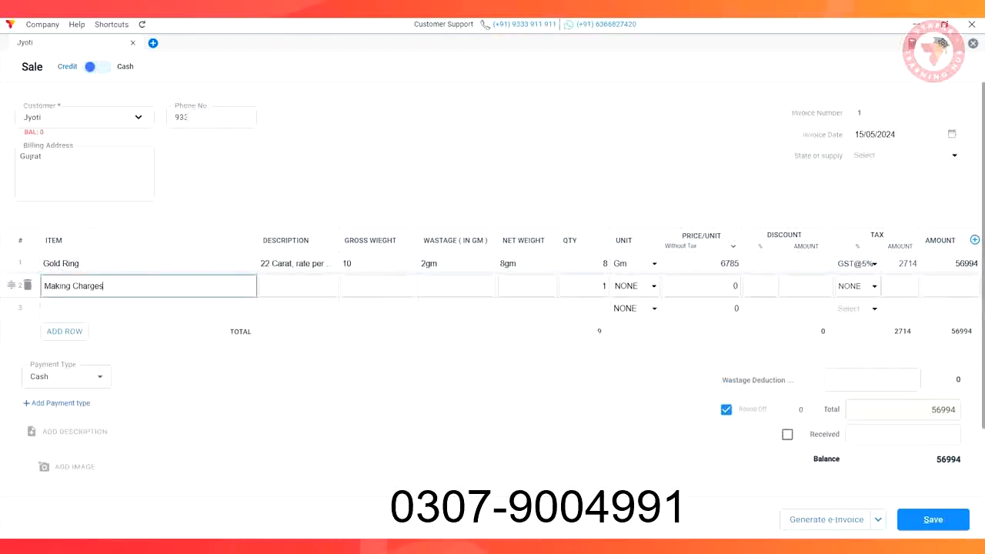
{"action": "key", "text": "Return"}
{"action": "type", "text": "Change in new design"}
{"action": "key", "text": "Return"}
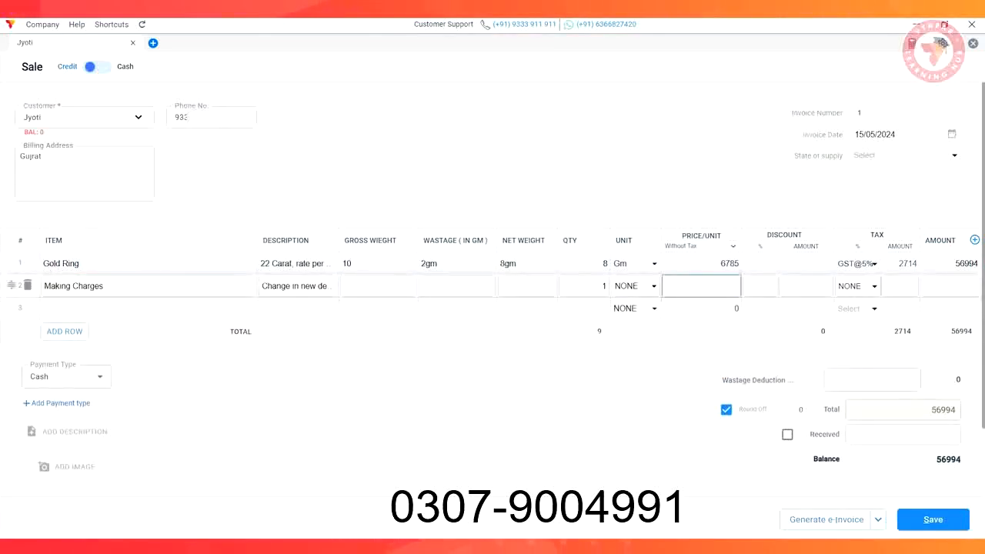
{"action": "key", "text": "Return"}
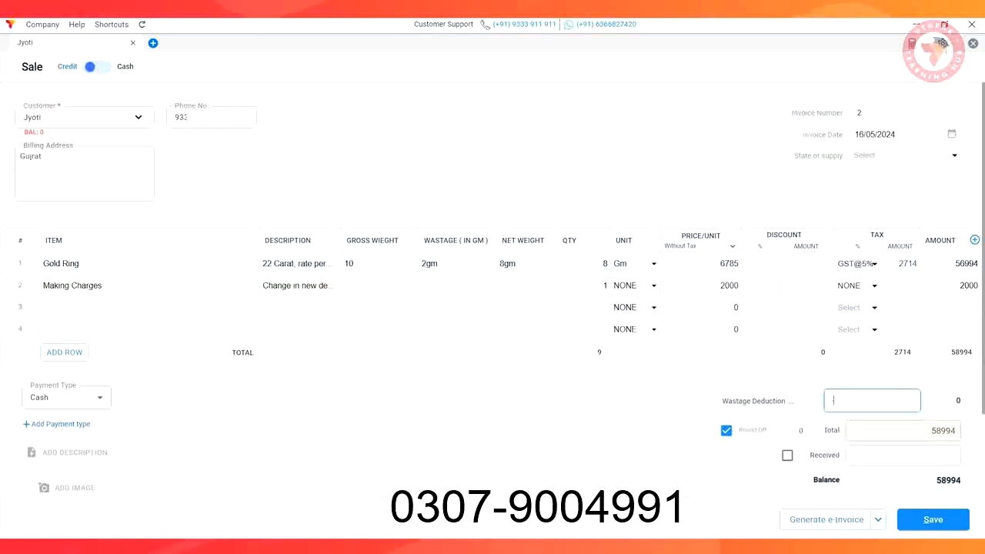
Step: Enter a wastage deduction of -7000 on the sale and keep Cash as the payment type
{"action": "type", "text": "-7000"}
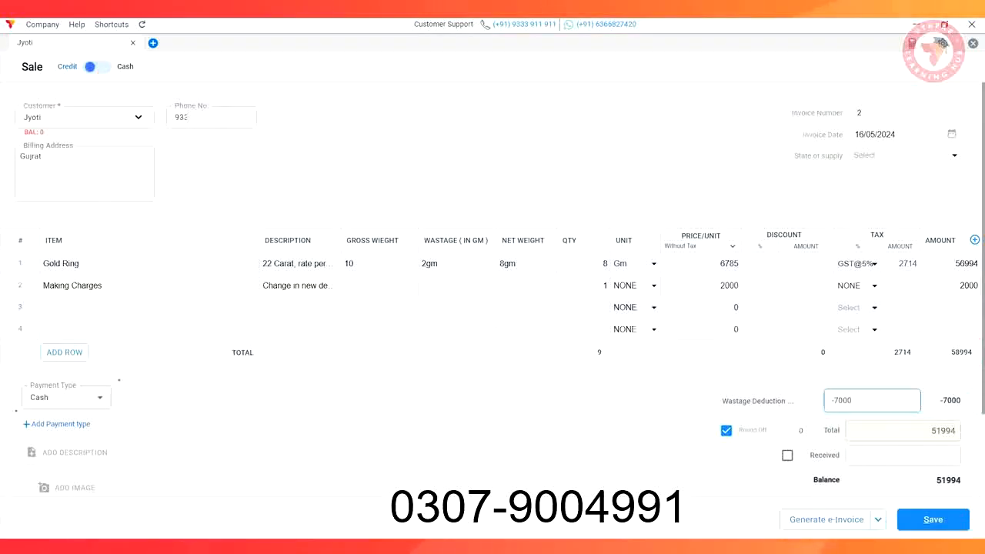
{"action": "left_click", "coordinate": [67, 398]}
{"action": "left_click", "coordinate": [63, 398]}
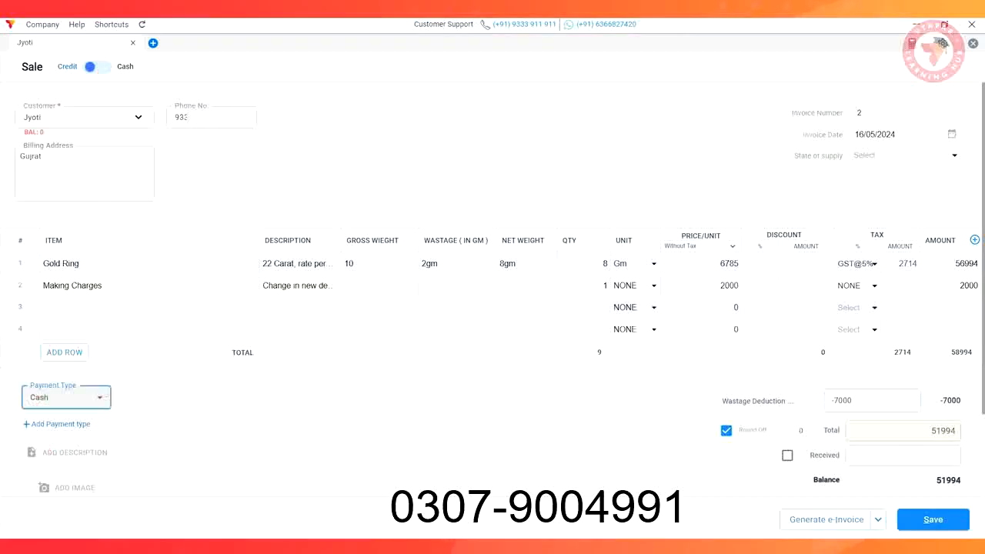
Step: Add the description "Paid" to the sale, mark the full amount as received, and save the invoice
{"action": "left_click", "coordinate": [49, 451]}
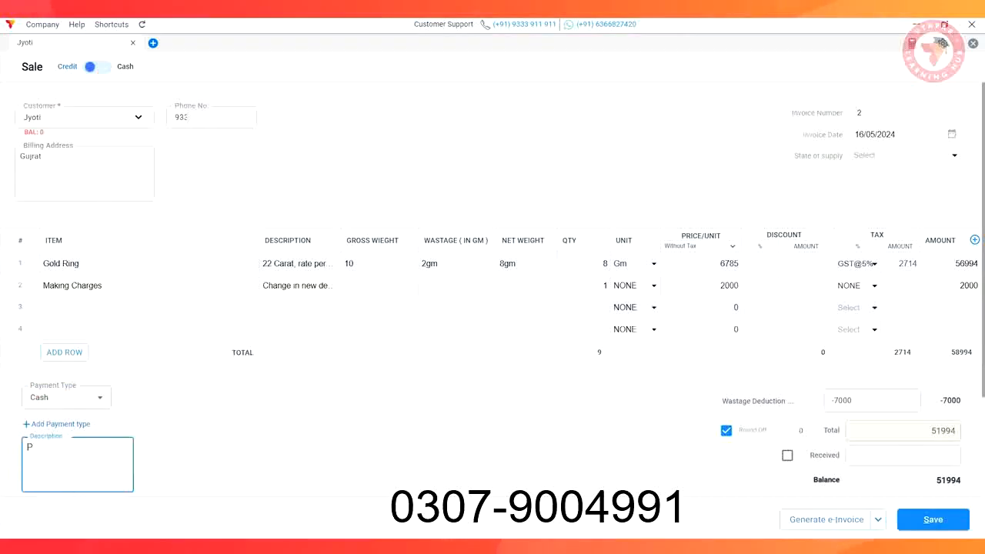
{"action": "type", "text": "Paid"}
{"action": "left_click", "coordinate": [788, 456]}
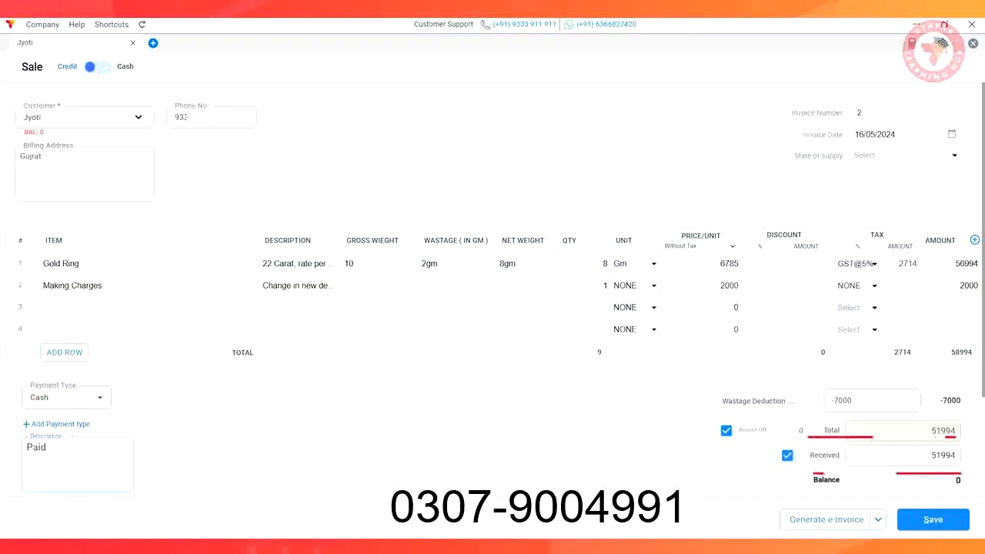
{"action": "left_click", "coordinate": [933, 519]}
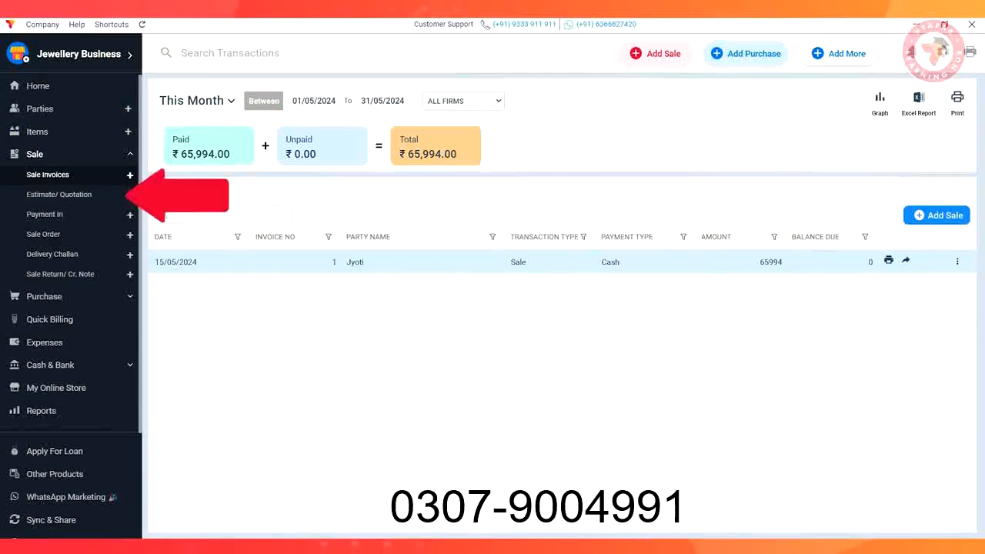
Step: Start the first estimate/quotation and choose an existing customer as its party
{"action": "left_click", "coordinate": [68, 197]}
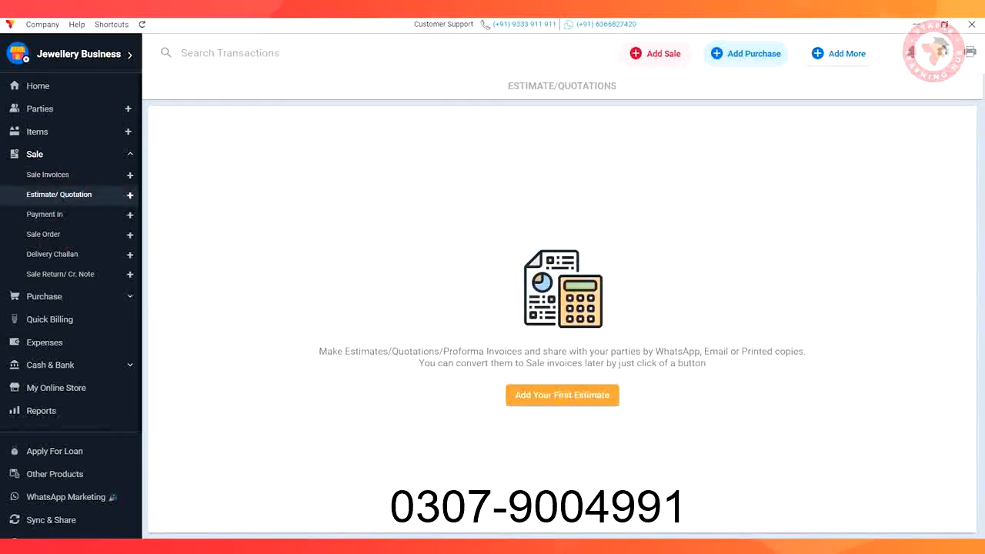
{"action": "left_click", "coordinate": [560, 394]}
{"action": "left_click", "coordinate": [66, 114]}
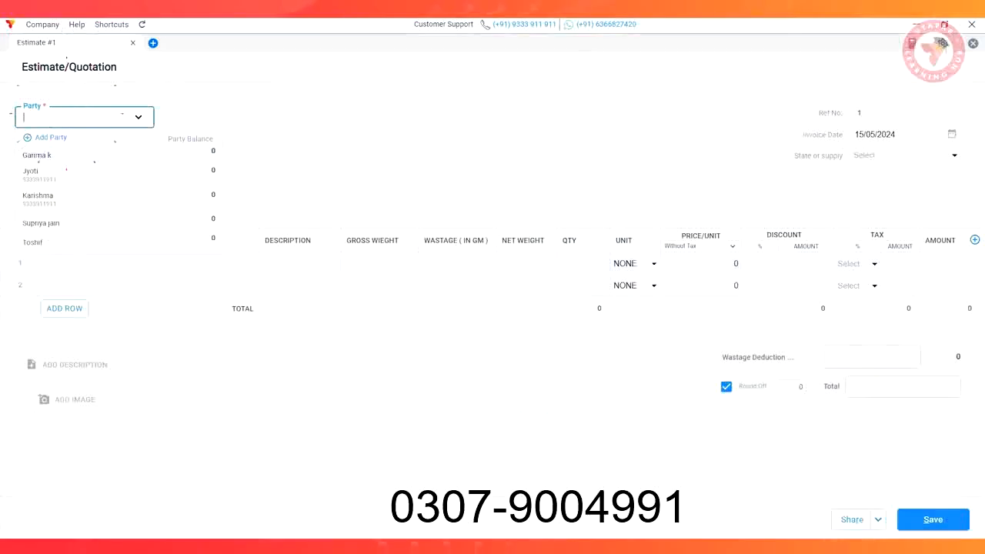
{"action": "left_click", "coordinate": [45, 239]}
Step: Add 3 Pcs of Anklet with description "Rate per gm- 90 7", gross weight 10gm and unit price 950, and save the estimate
{"action": "left_click", "coordinate": [97, 262]}
{"action": "left_click", "coordinate": [61, 310]}
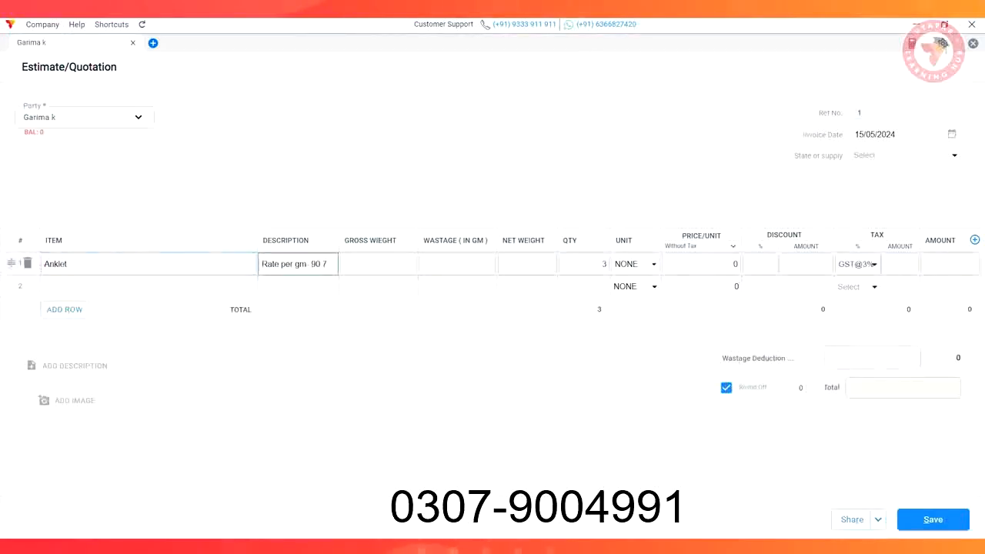
{"action": "left_click", "coordinate": [653, 264]}
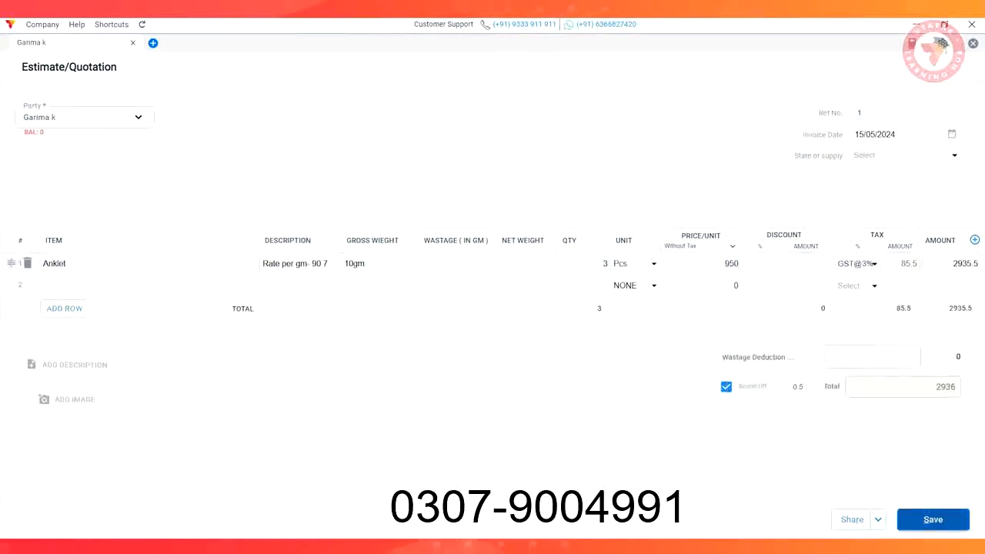
{"action": "left_click", "coordinate": [935, 521]}
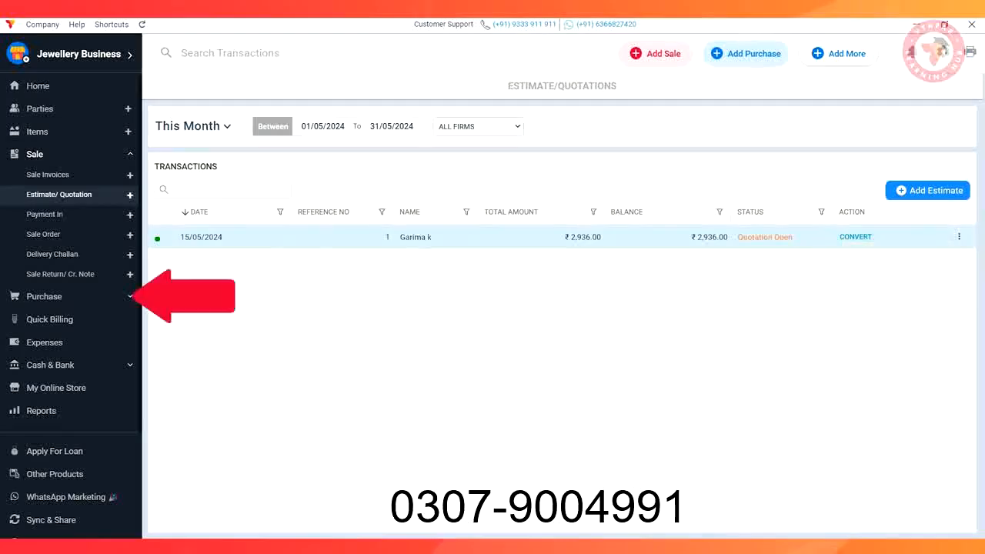
Step: View the purchase bills section and the expense categories
{"action": "left_click", "coordinate": [52, 296]}
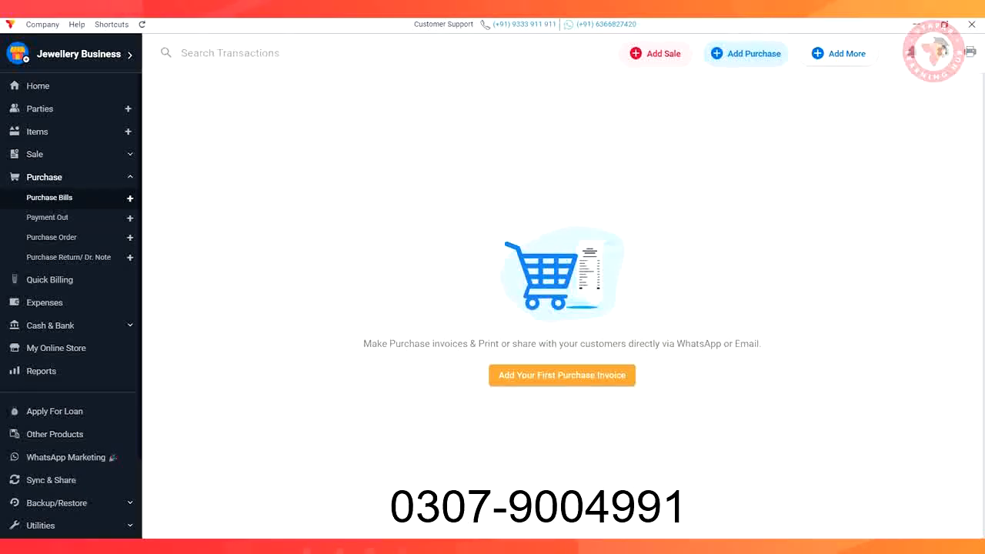
{"action": "left_click", "coordinate": [48, 302]}
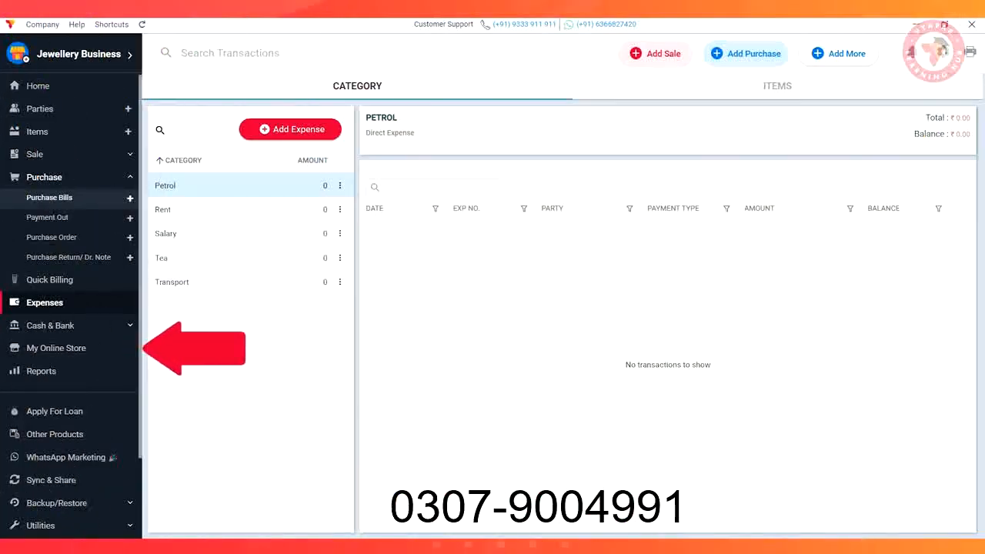
Step: Create an online store for the jewellery business
{"action": "left_click", "coordinate": [56, 348]}
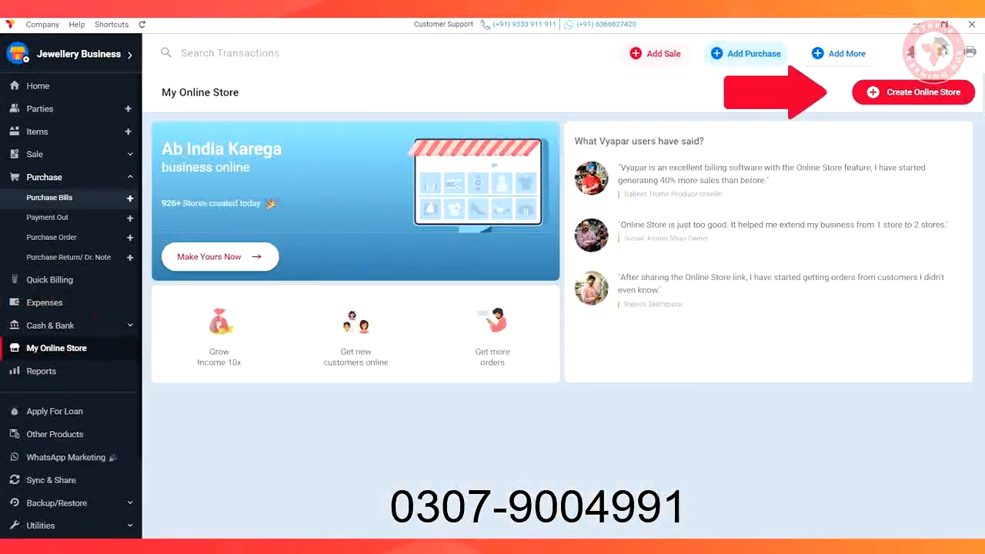
{"action": "left_click", "coordinate": [912, 92]}
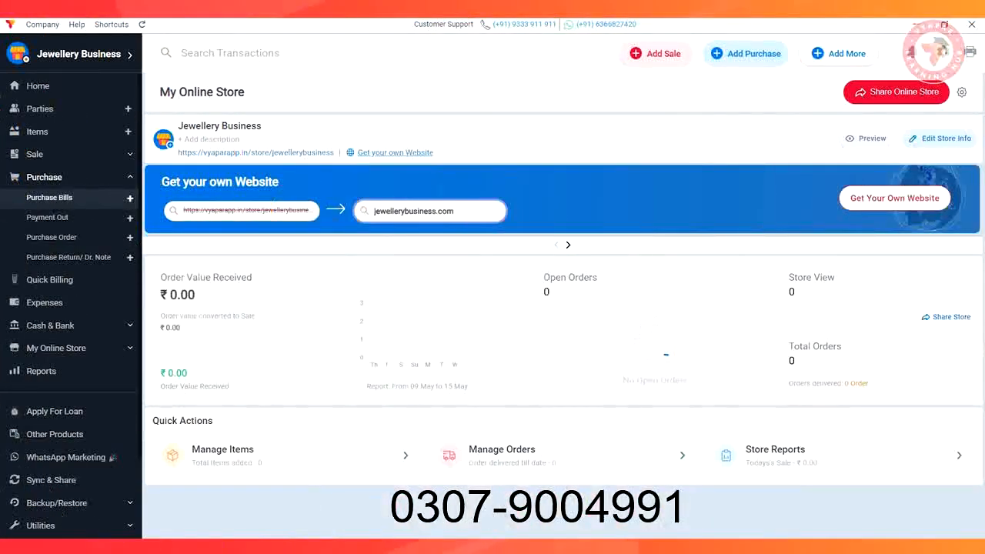
Step: View the sale report for the period 01/04/2024 to 31/05/2024
{"action": "left_click", "coordinate": [40, 370]}
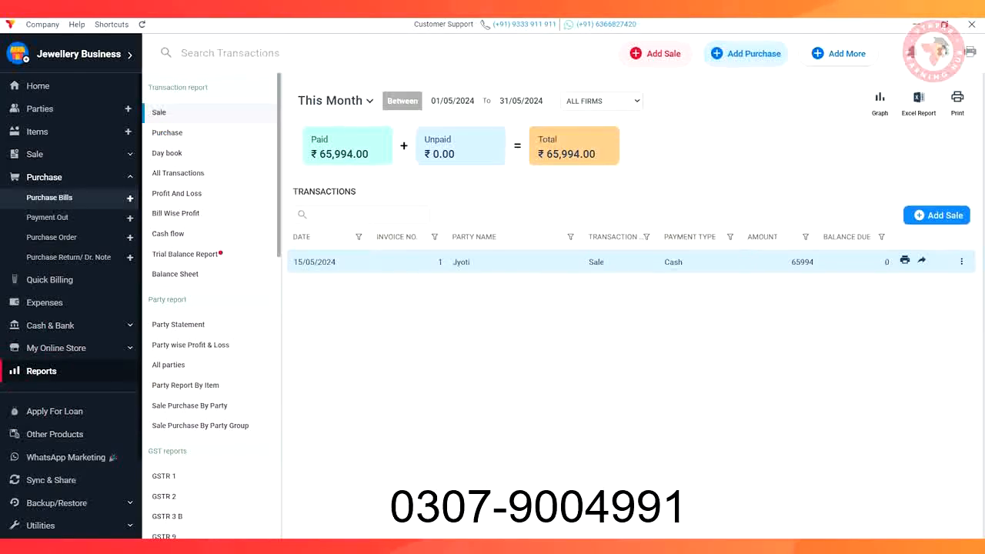
{"action": "left_click", "coordinate": [452, 100]}
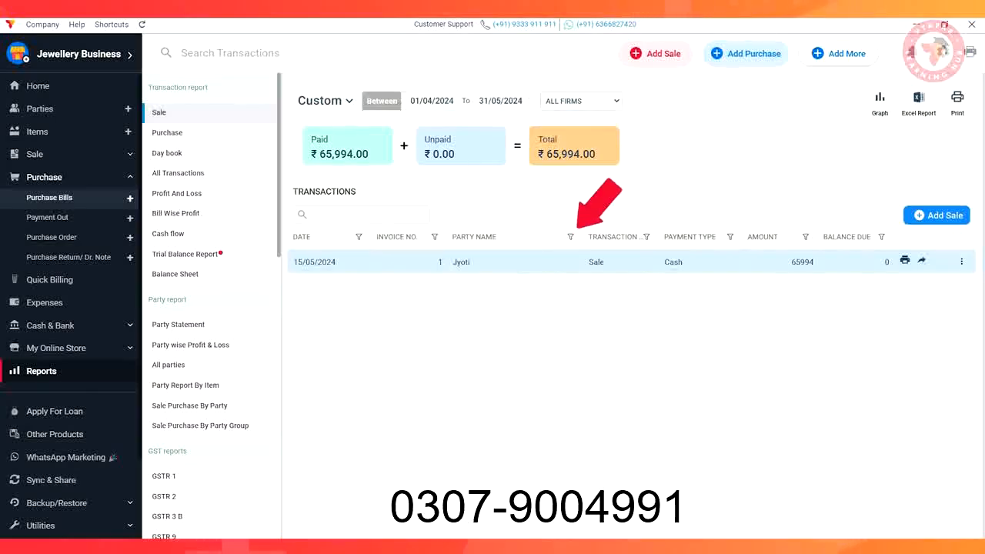
Step: Review the Purchase, Day book, All Transactions, Profit And Loss, Bill Wise Profit and Party Statement reports
{"action": "left_click", "coordinate": [173, 132]}
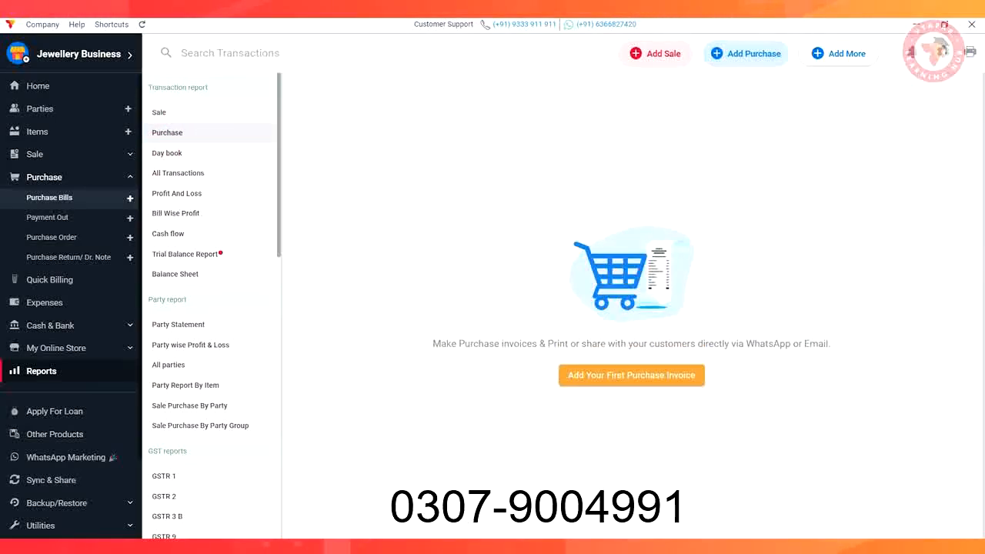
{"action": "left_click", "coordinate": [167, 153]}
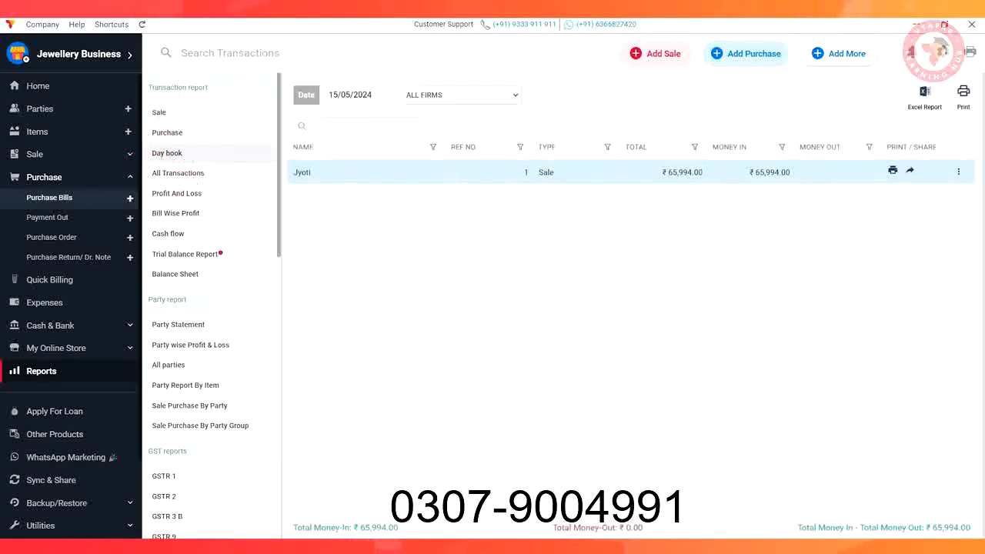
{"action": "left_click", "coordinate": [178, 173]}
{"action": "left_click", "coordinate": [179, 193]}
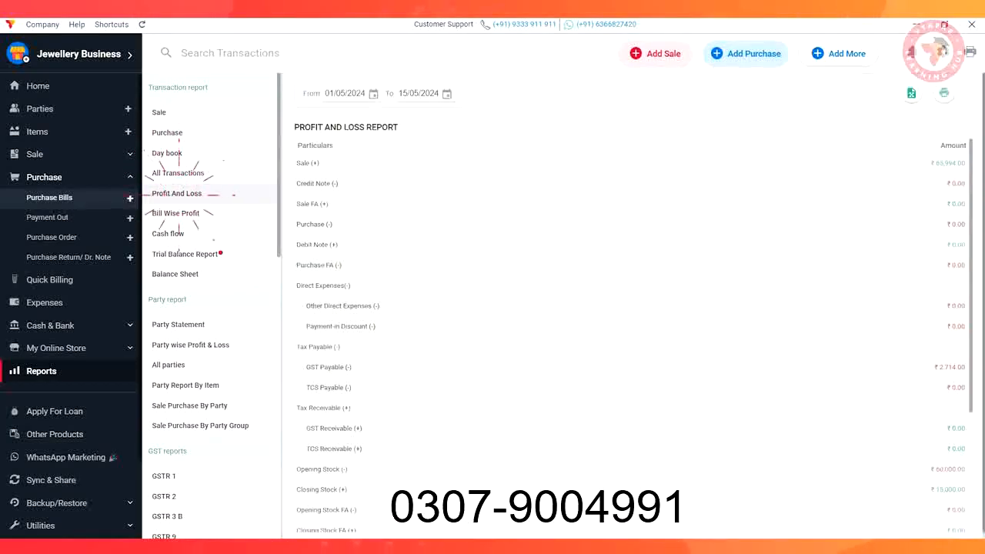
{"action": "left_click", "coordinate": [184, 213]}
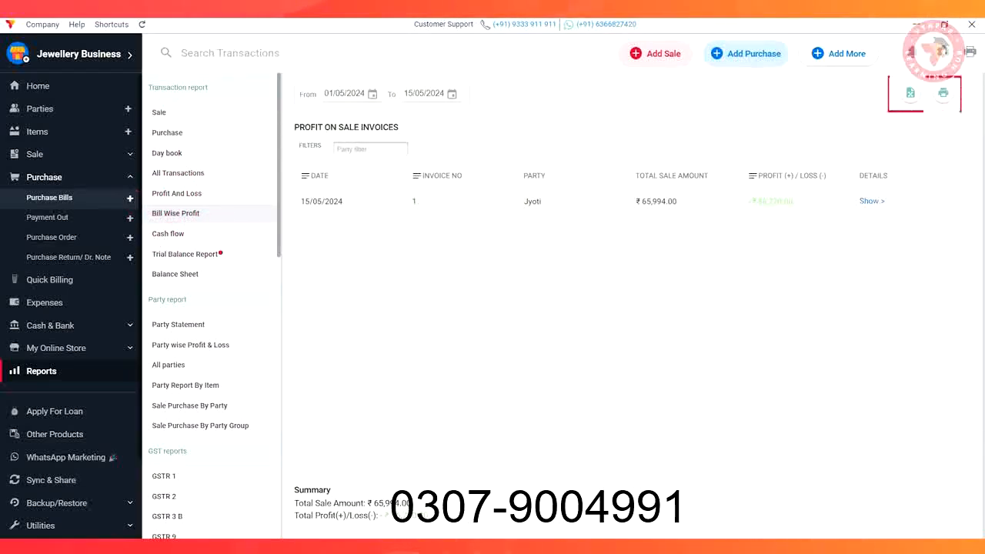
{"action": "left_click", "coordinate": [176, 324]}
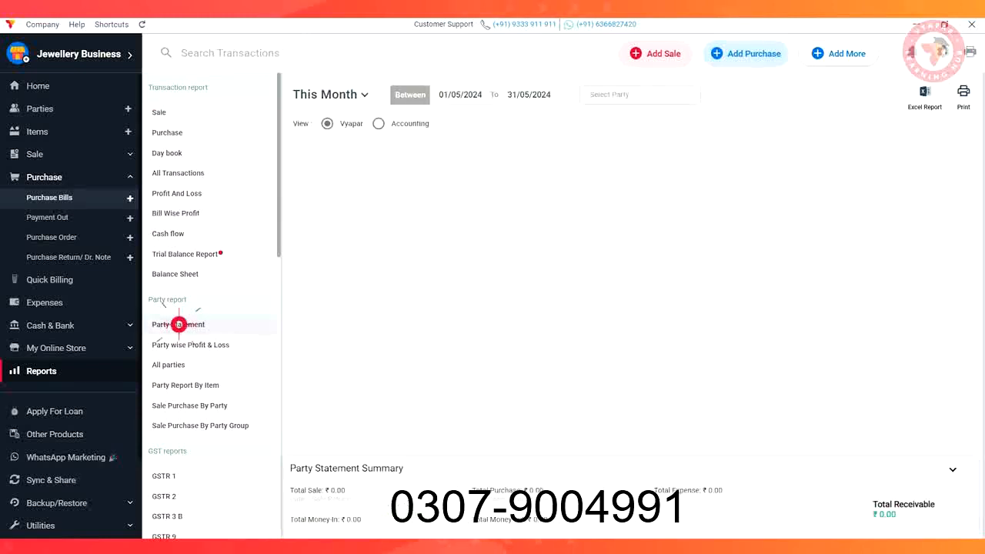
Step: View the GSTR 1 report and bring up the form for sharing GST reports with a CA
{"action": "scroll", "coordinate": [177, 324], "scroll_direction": "down", "scroll_amount": 1}
{"action": "scroll", "coordinate": [177, 308], "scroll_direction": "down", "scroll_amount": 2}
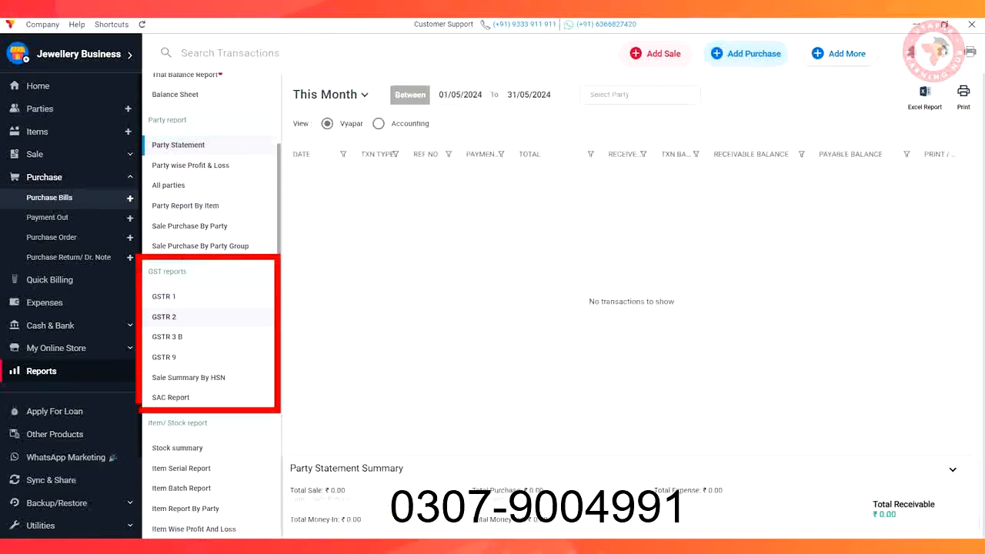
{"action": "left_click", "coordinate": [172, 297]}
{"action": "left_click", "coordinate": [816, 92]}
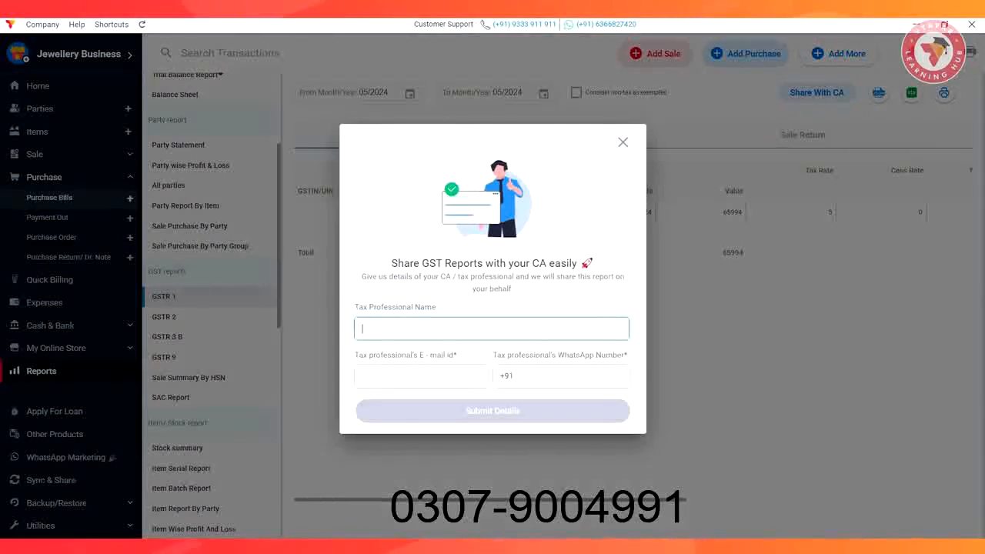
Step: Leave the CA sharing form and view the Stock summary report for all item categories
{"action": "left_click", "coordinate": [177, 447]}
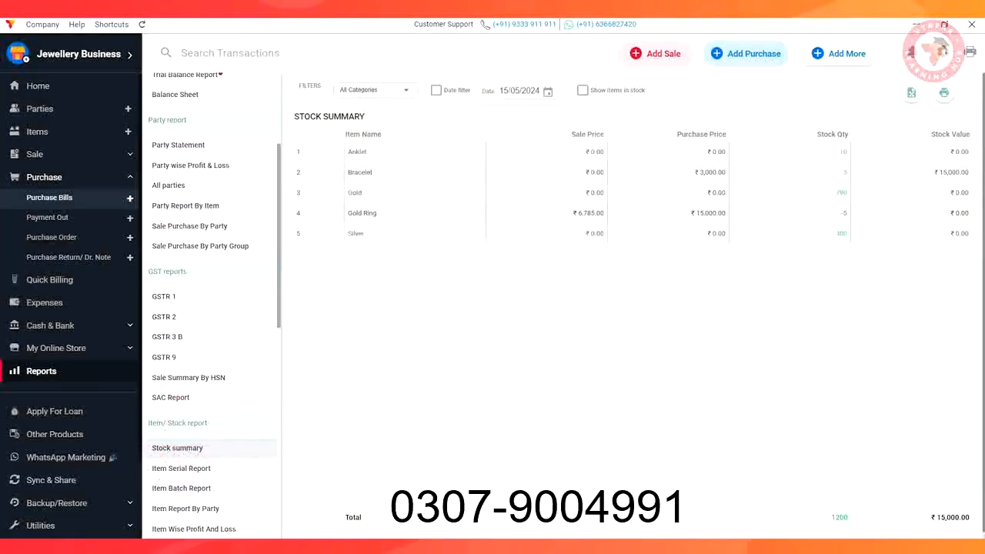